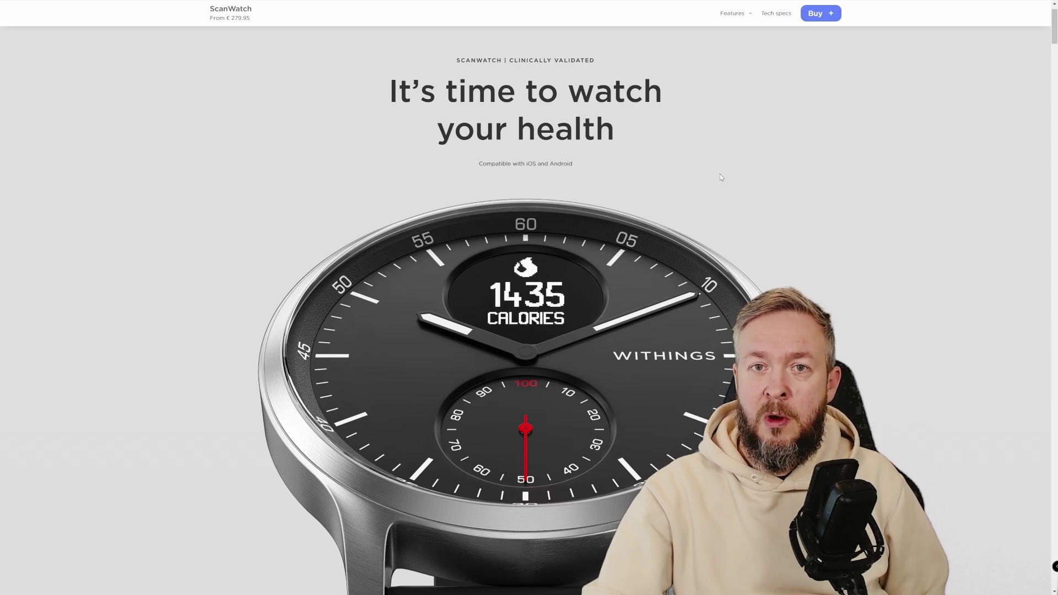
Scroll down the Withings Devices page to browse the device lineup.
scroll(721, 177, "down", 3)
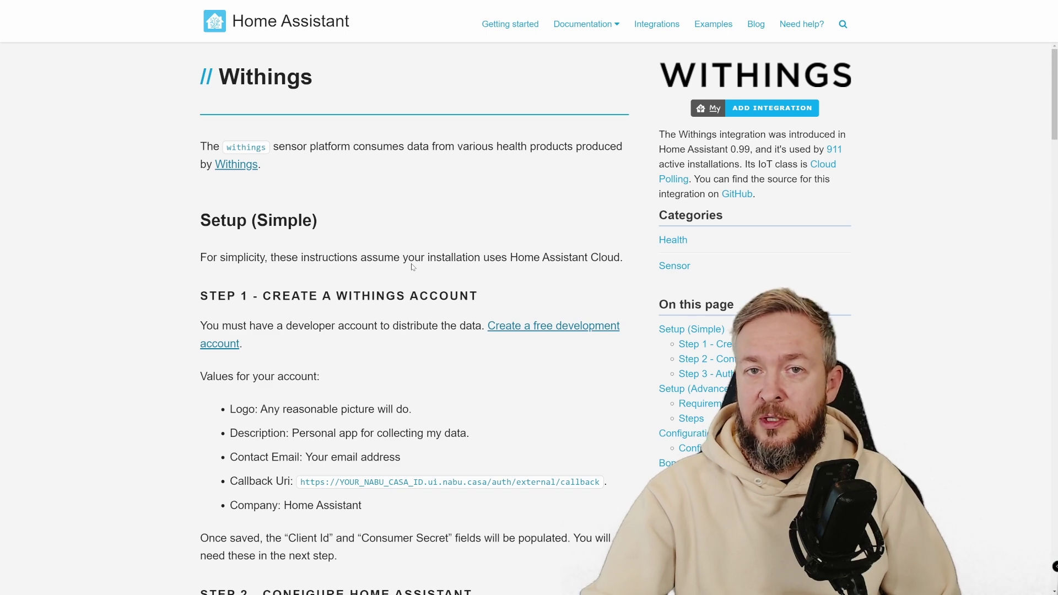
Scroll down the Withings integration documentation to the setup steps.
scroll(412, 267, "down", 2)
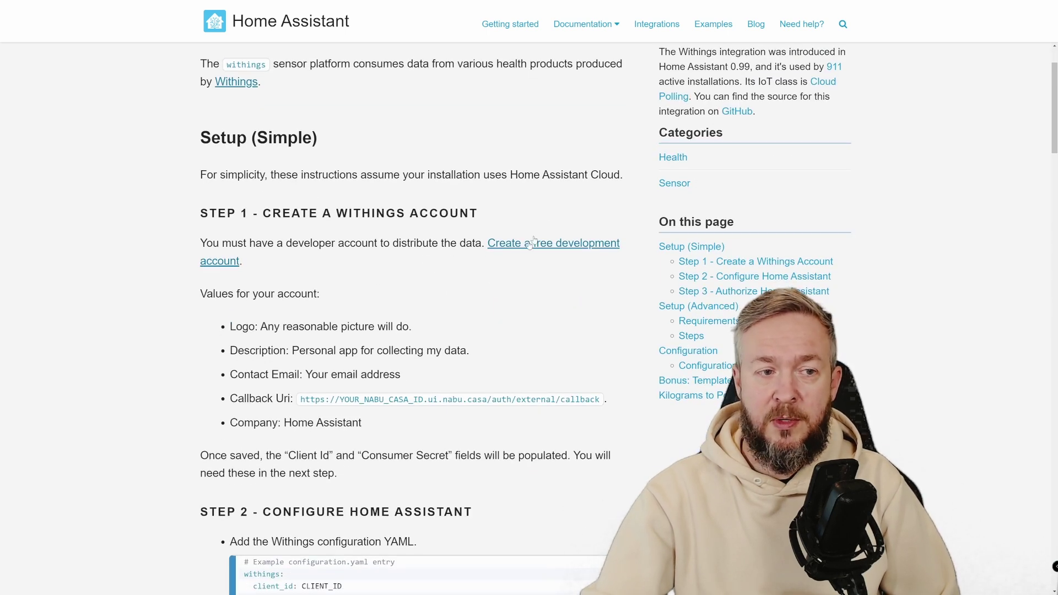
scroll(461, 197, "down", 1)
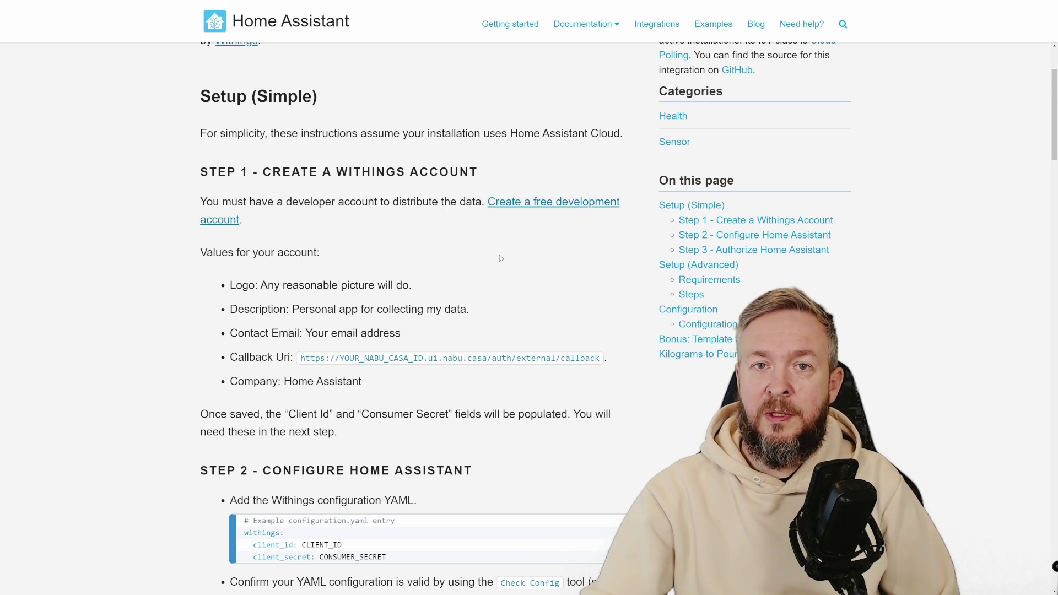
Follow the free development account link and choose to create a new Withings account.
left_click(519, 206)
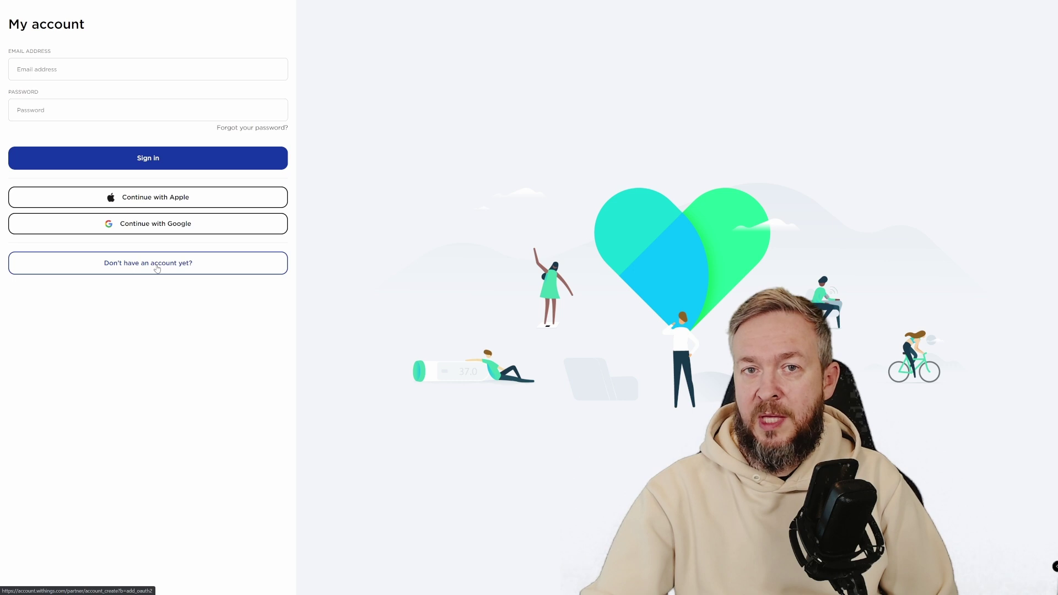
left_click(157, 269)
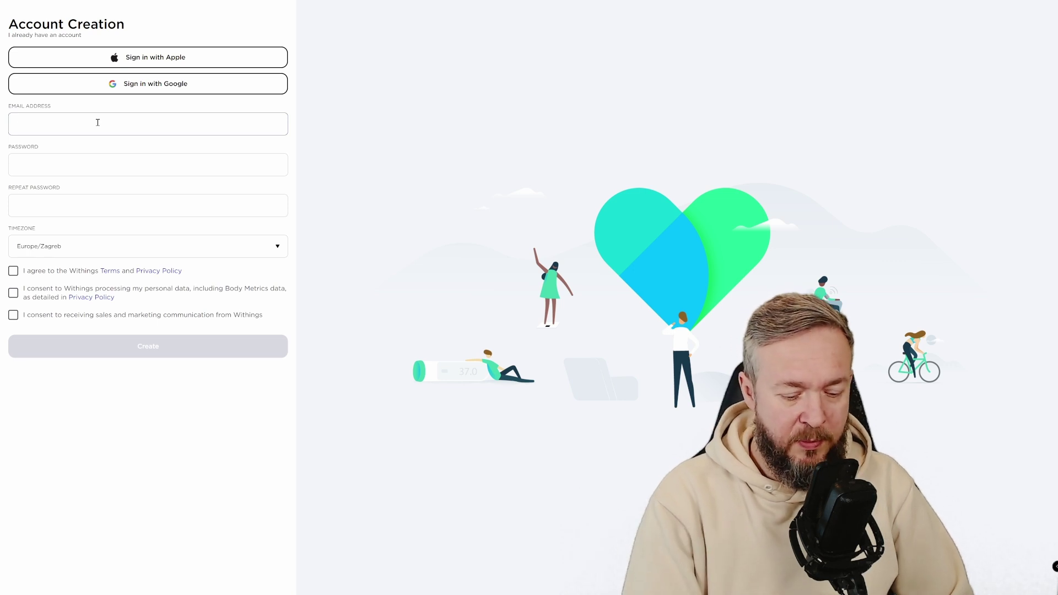
Autofill the email and passwords, accept the terms and body-data consent, and create the account.
type("w")
key("Return")
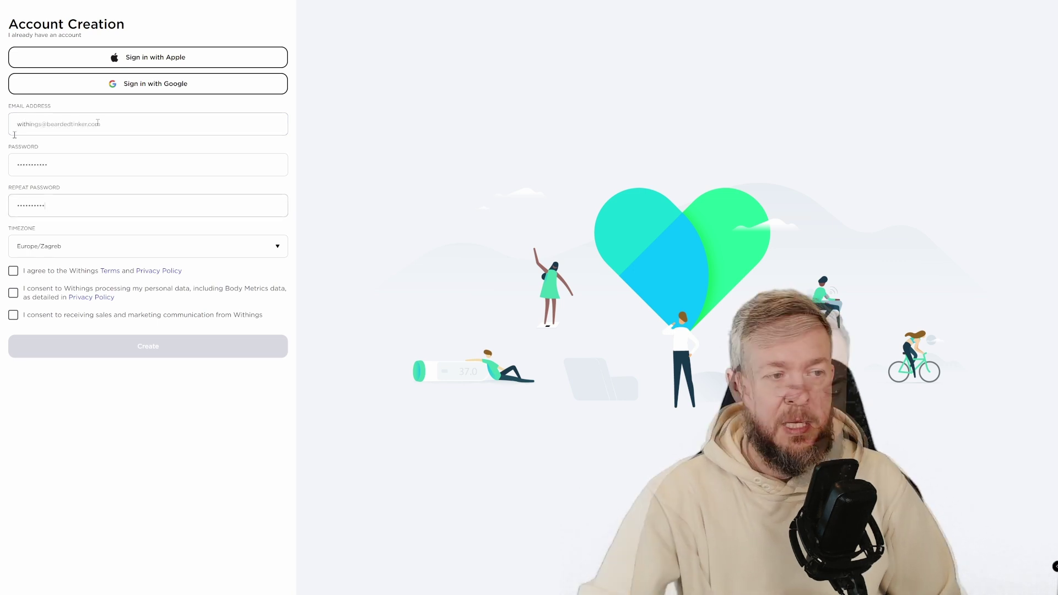
left_click(46, 275)
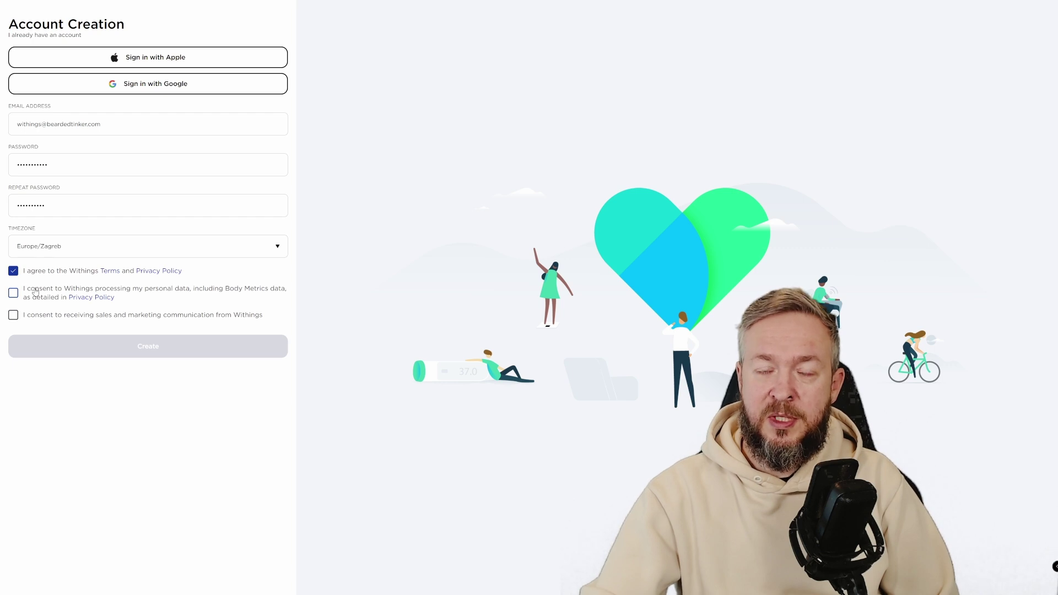
left_click(36, 292)
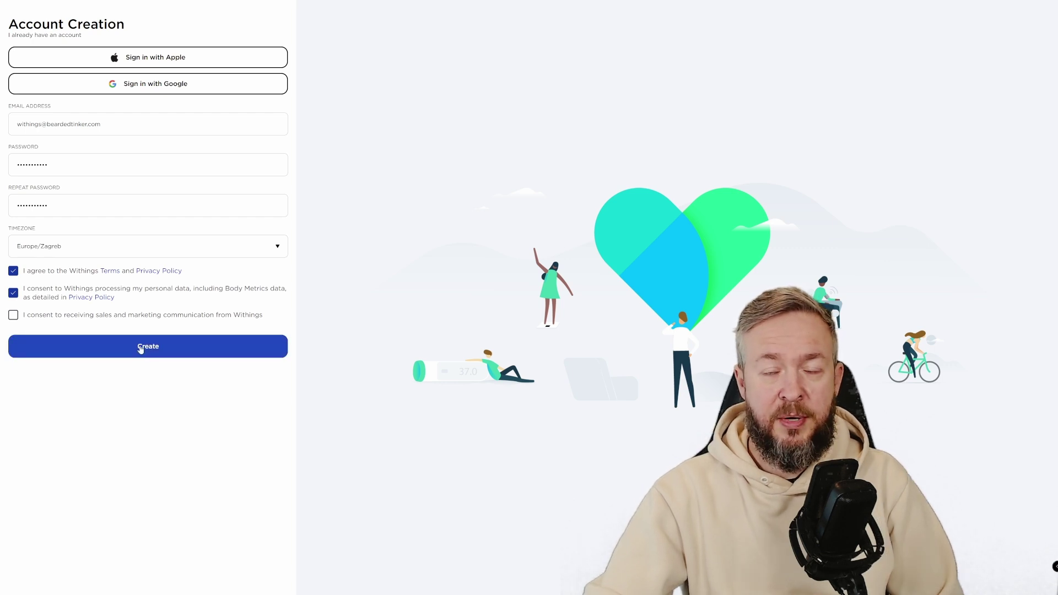
left_click(141, 349)
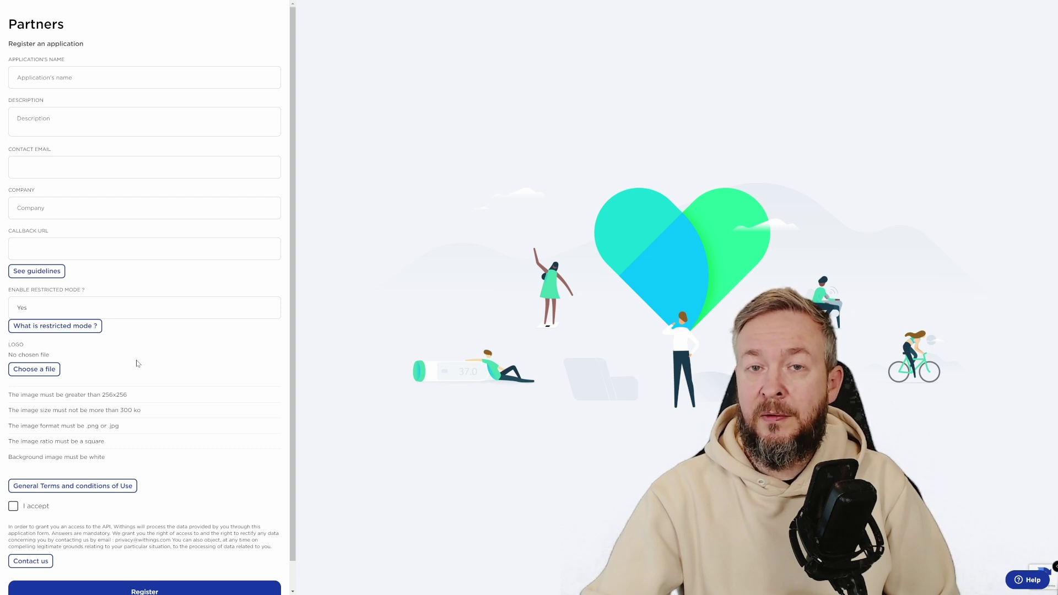
Enter 'Home Assistant' as name and company, 'HA integration for withings' as description, plus a contact e-mail.
left_click(87, 79)
type("Home Assistant")
key("Tab")
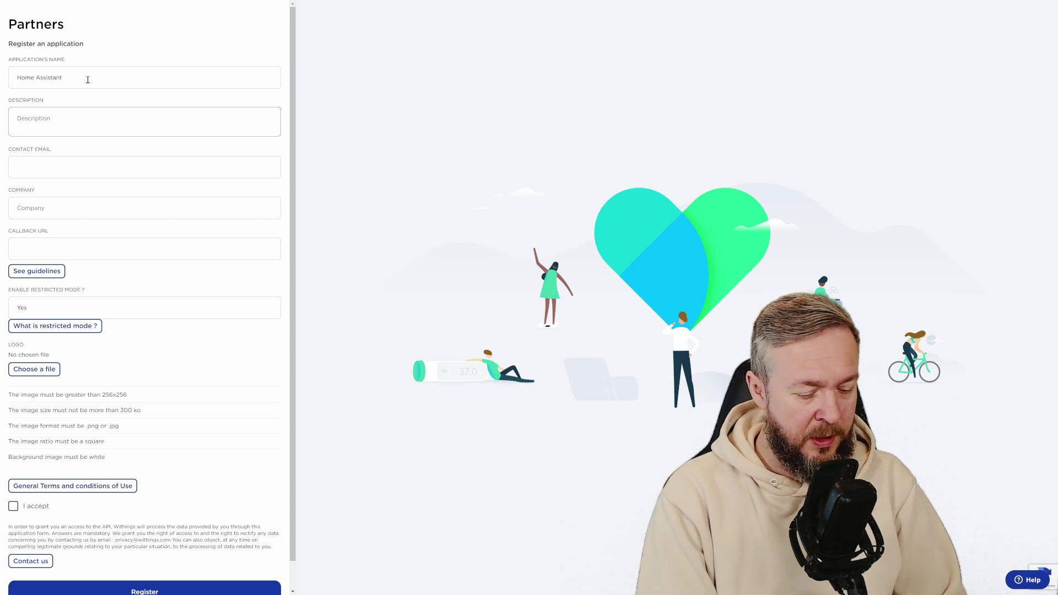
type("HA integration f")
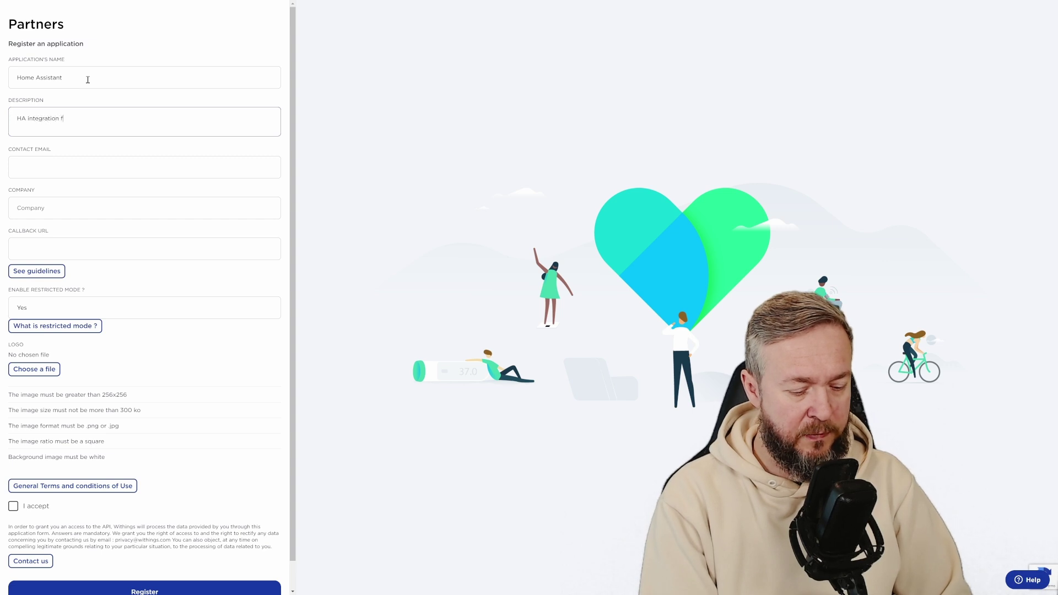
type("or withings")
key("Tab")
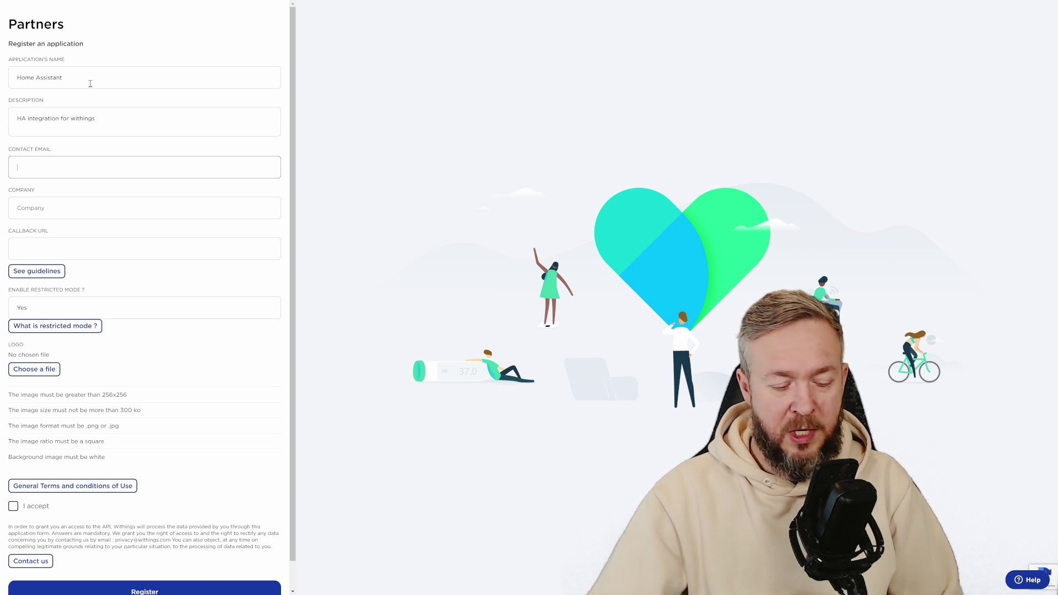
key("ctrl+v")
key("Tab")
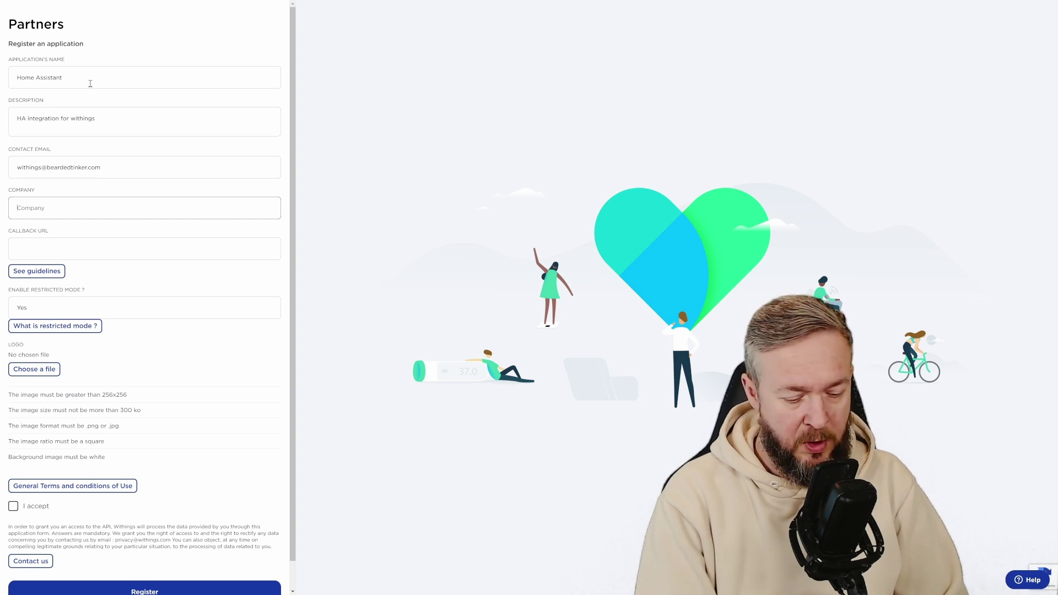
type("Home Assistant")
key("Tab")
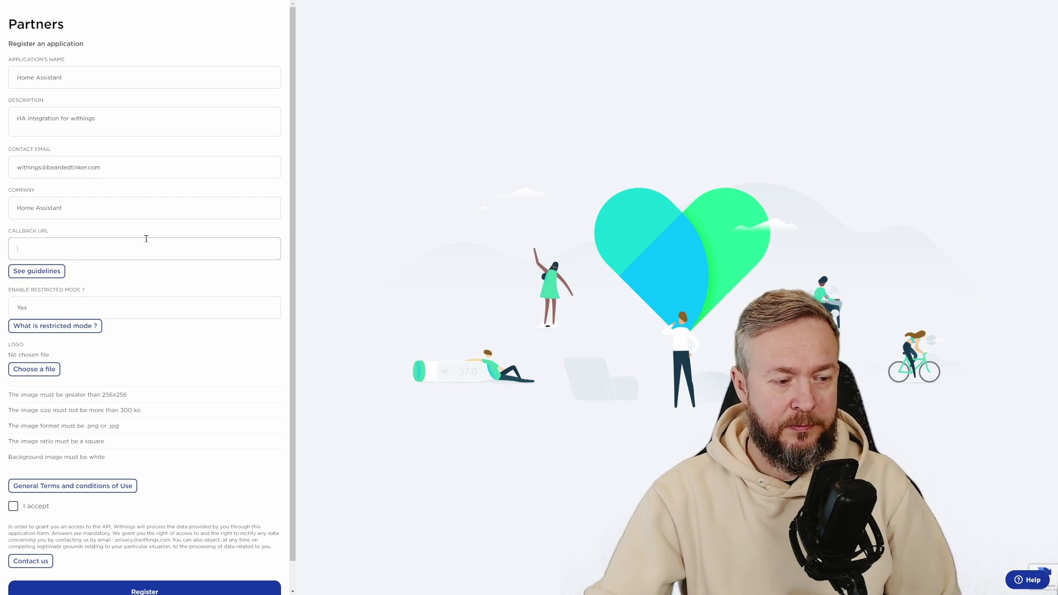
Paste the /auth/external/callback URL and replace its placeholder host with 'my-ddmain.come.org'.
type("https://YOUR_NABU_CASA_ID.ui.nabu.casa/auth/external/callback")
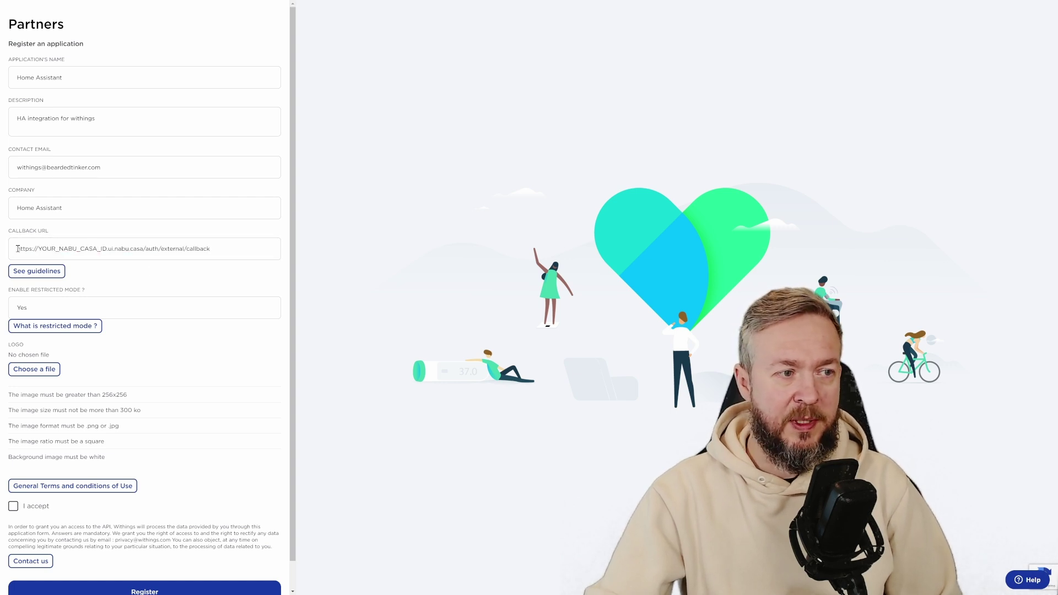
left_click_drag(38, 247, 105, 250)
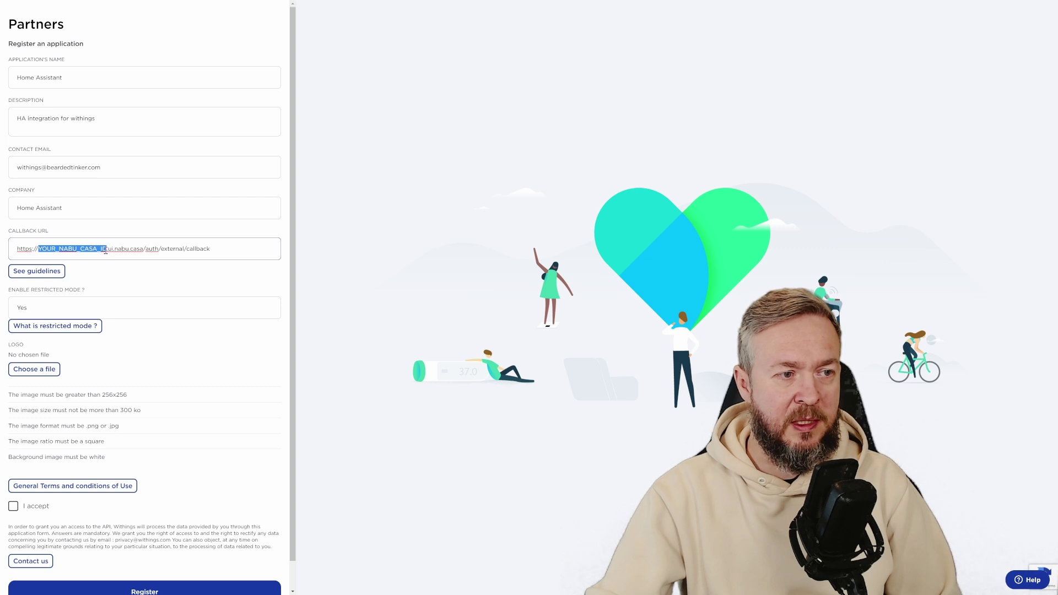
double_click(137, 251)
left_click_drag(137, 251, 75, 249)
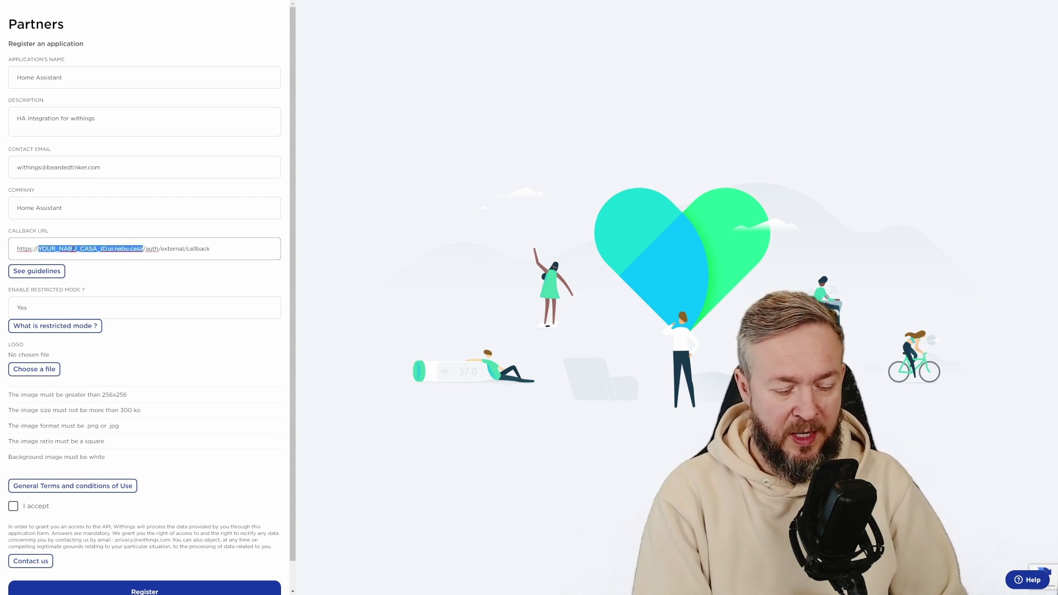
type("my-dd")
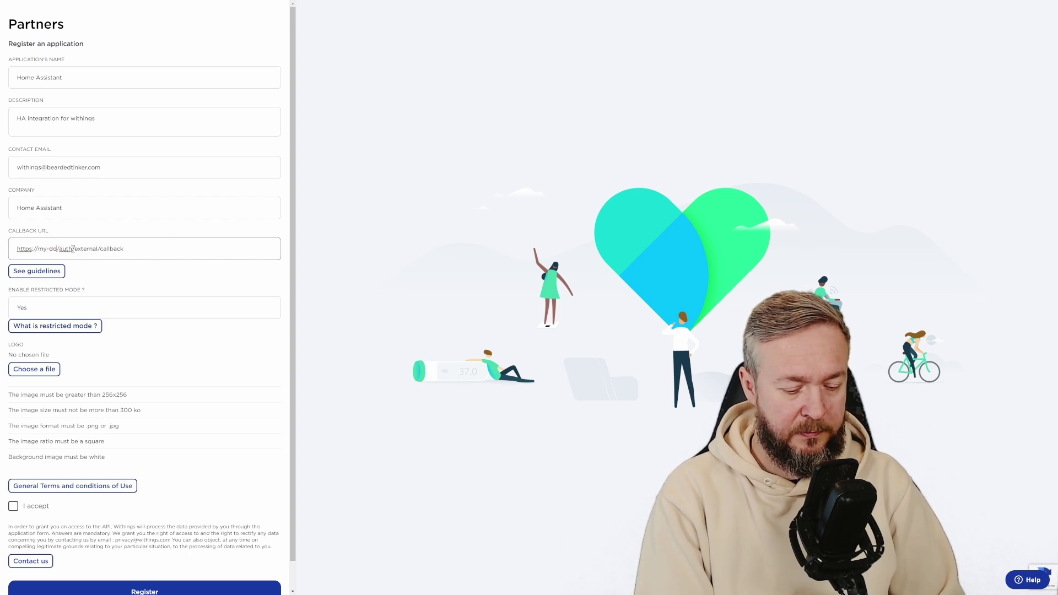
type("main.co")
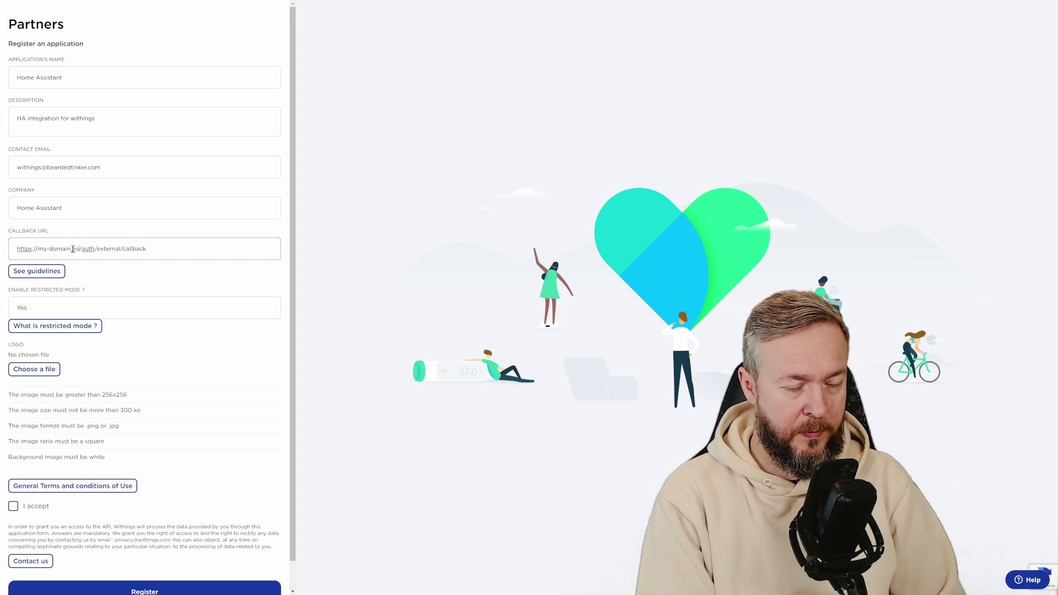
type("me.org")
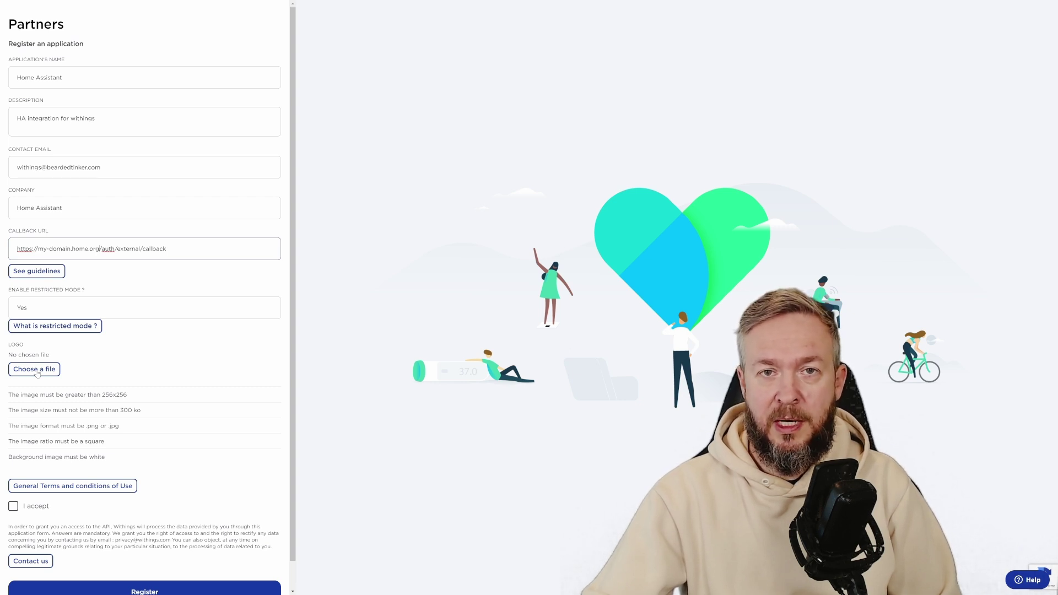
Attach a logo, accept the general terms and register the Home Assistant application.
left_click(37, 373)
scroll(110, 441, "down", 1)
left_click(13, 476)
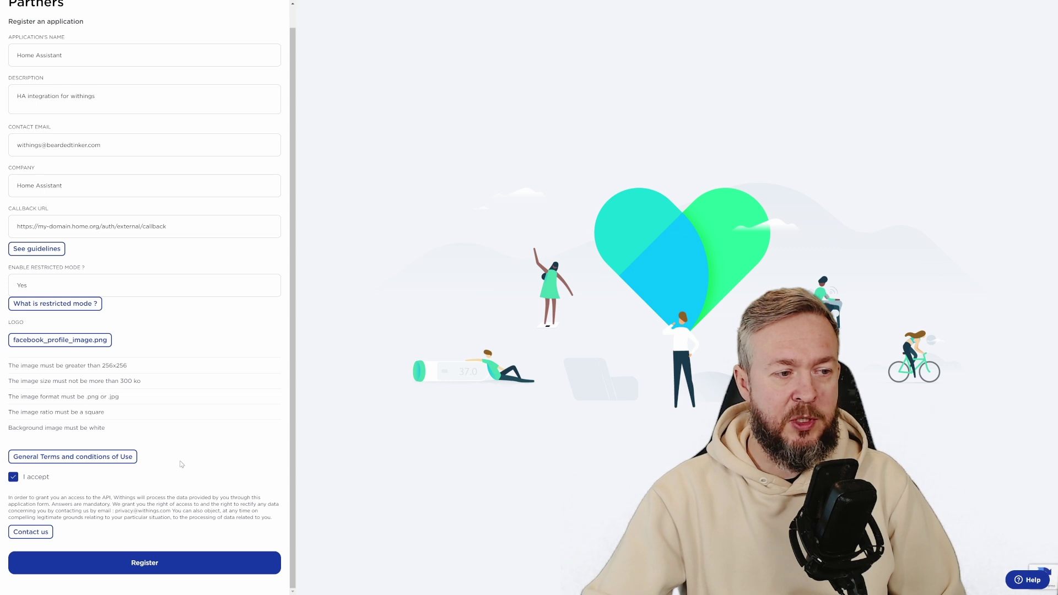
left_click(141, 568)
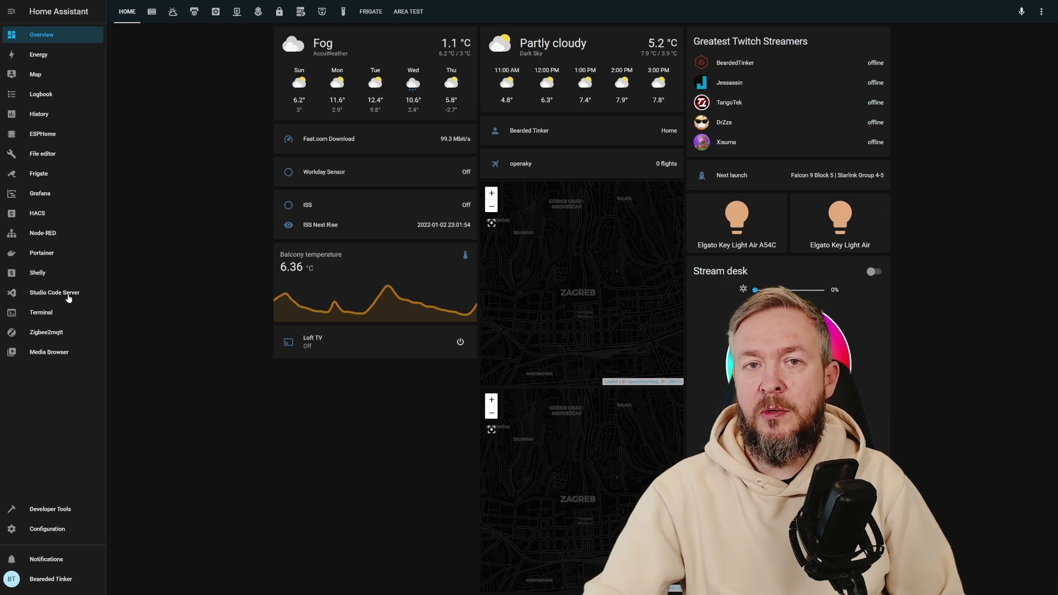
At the end of configuration.yaml, add a '# Withings' section with withings:, client_id: and client_secret: keys.
left_click(69, 299)
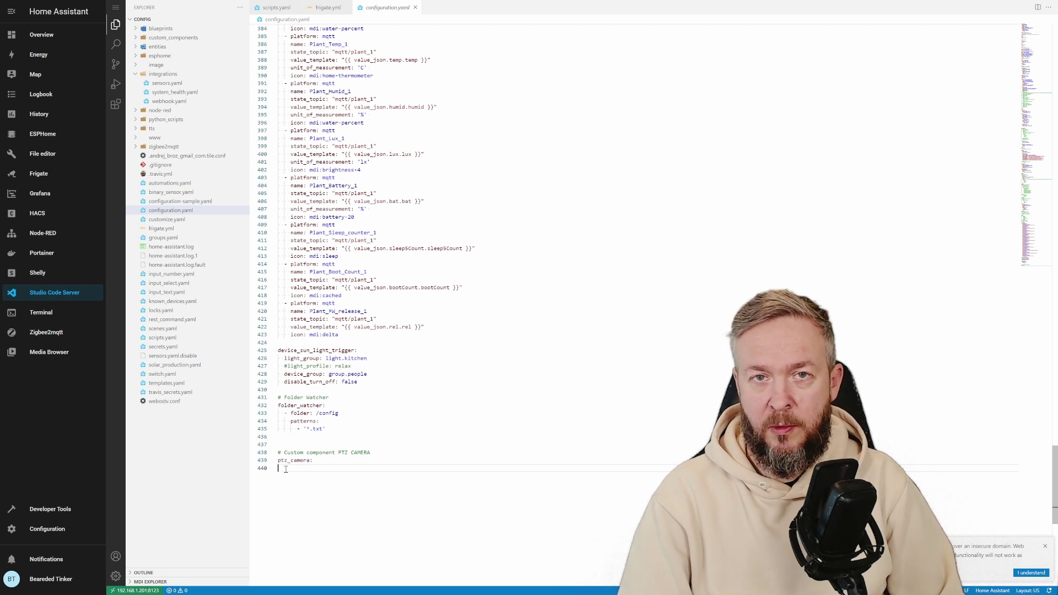
key("Return")
type("# Withings")
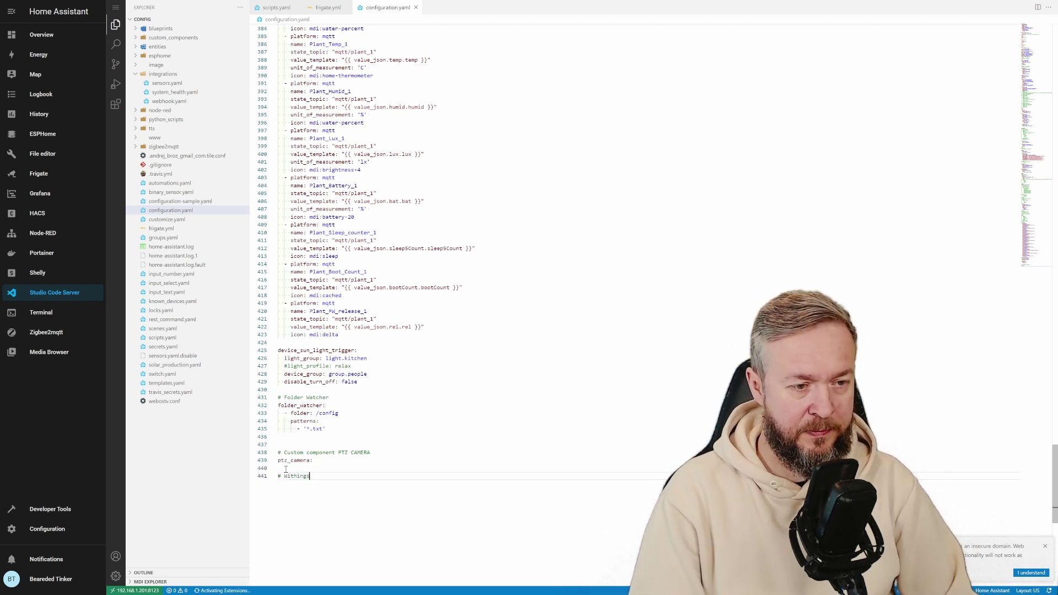
key("Return")
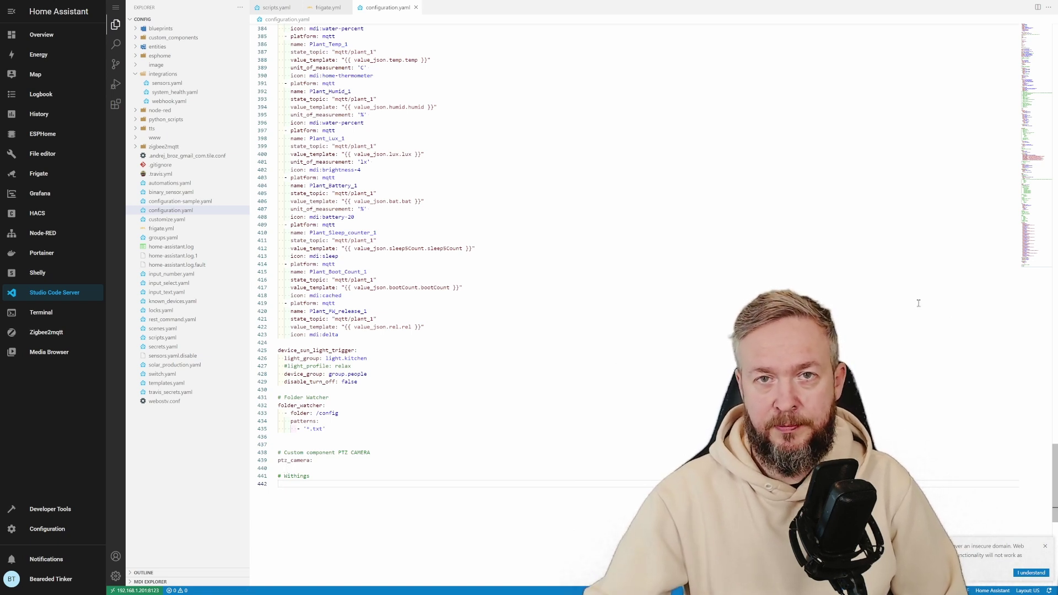
type("withings:")
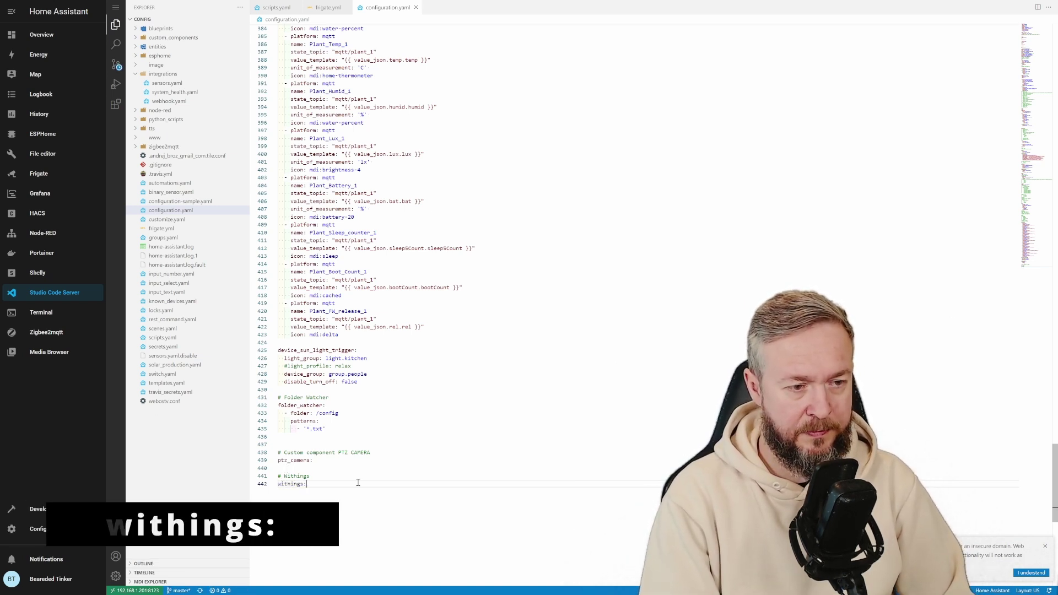
key("Return")
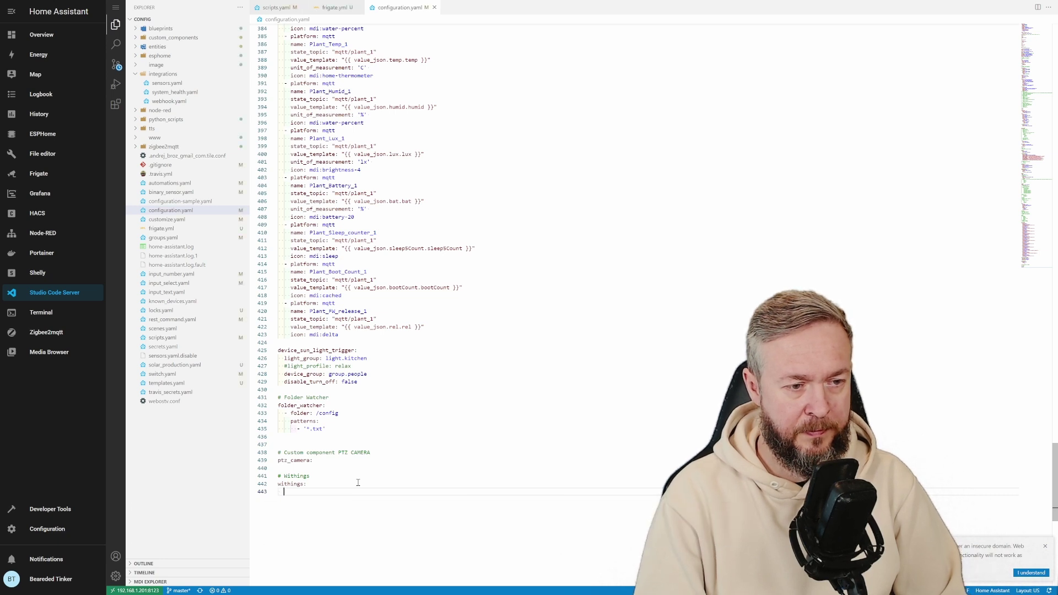
key("ctrl+space")
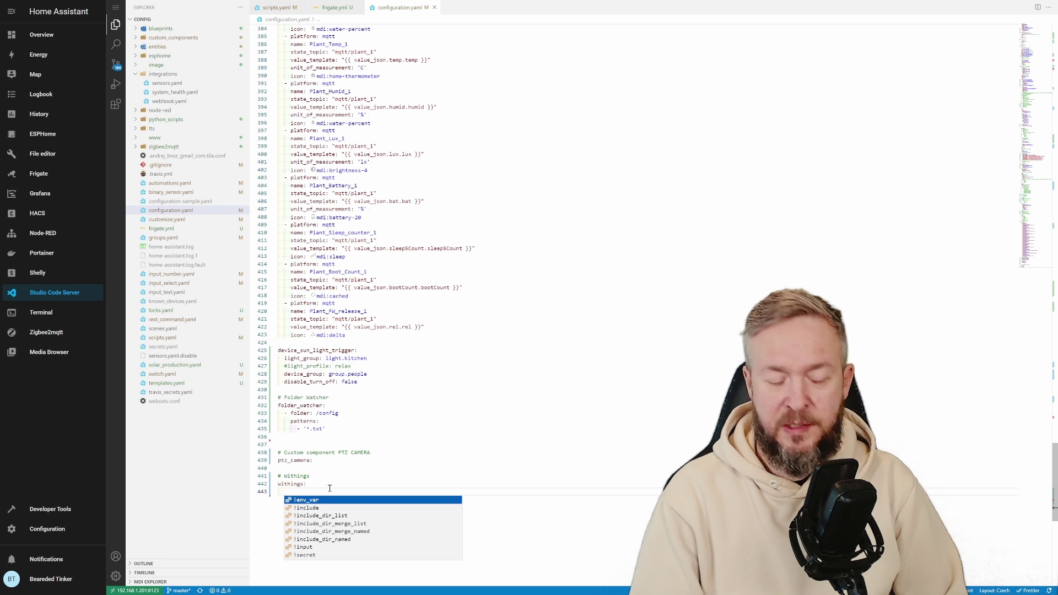
type("client_id:")
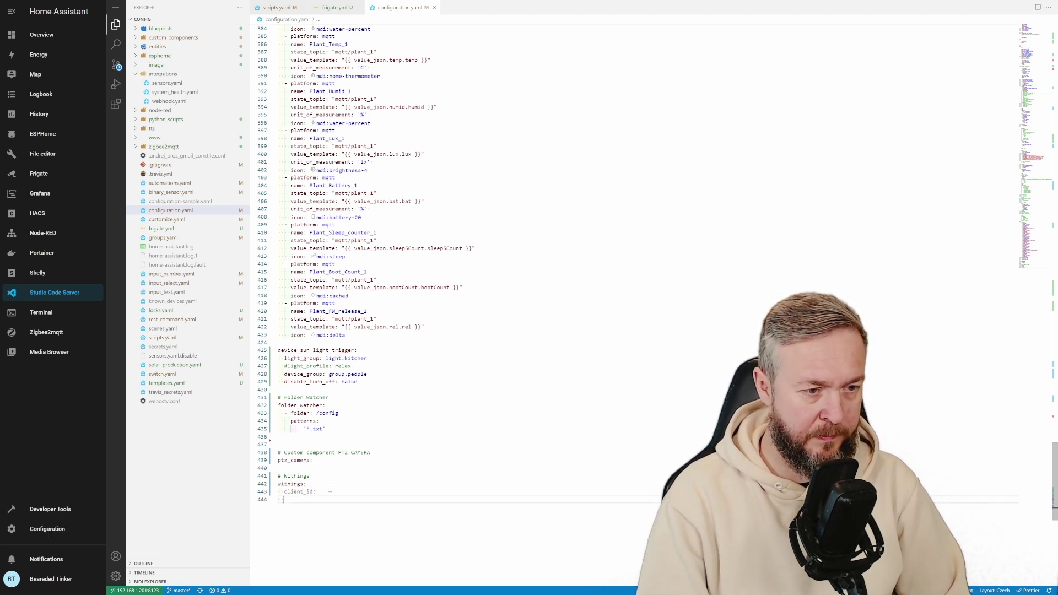
key("Return")
type("client")
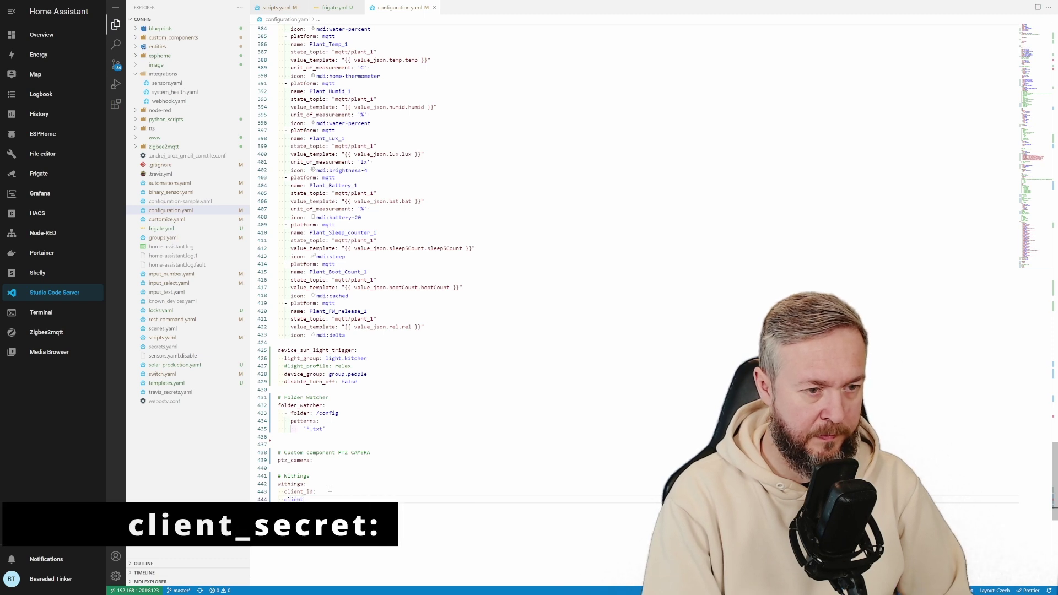
type("_")
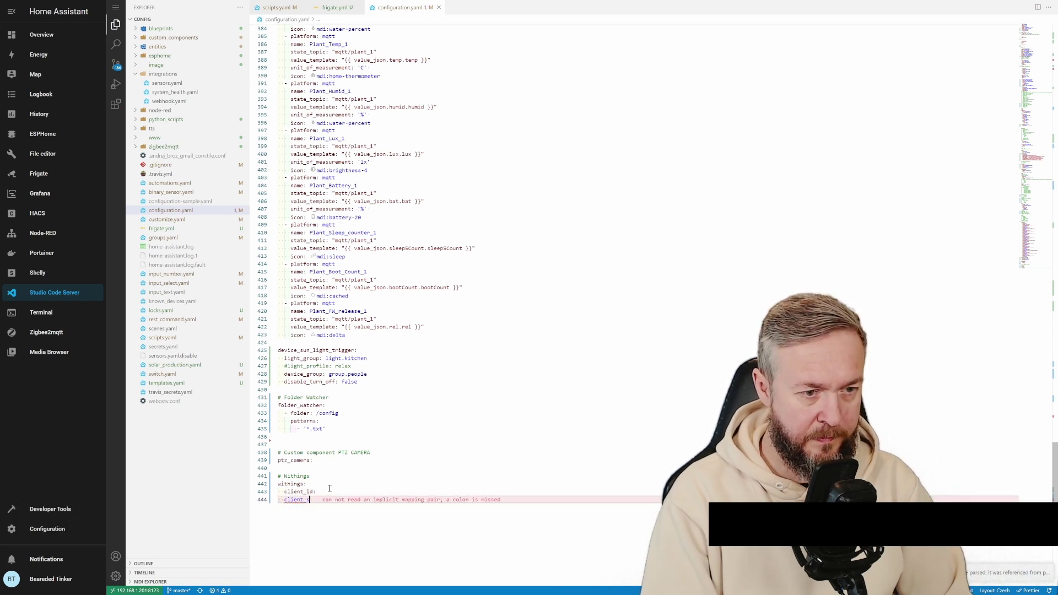
type("secret:")
Replace the pasted client_id value with a '!secret w_client_id' reference.
key("Return")
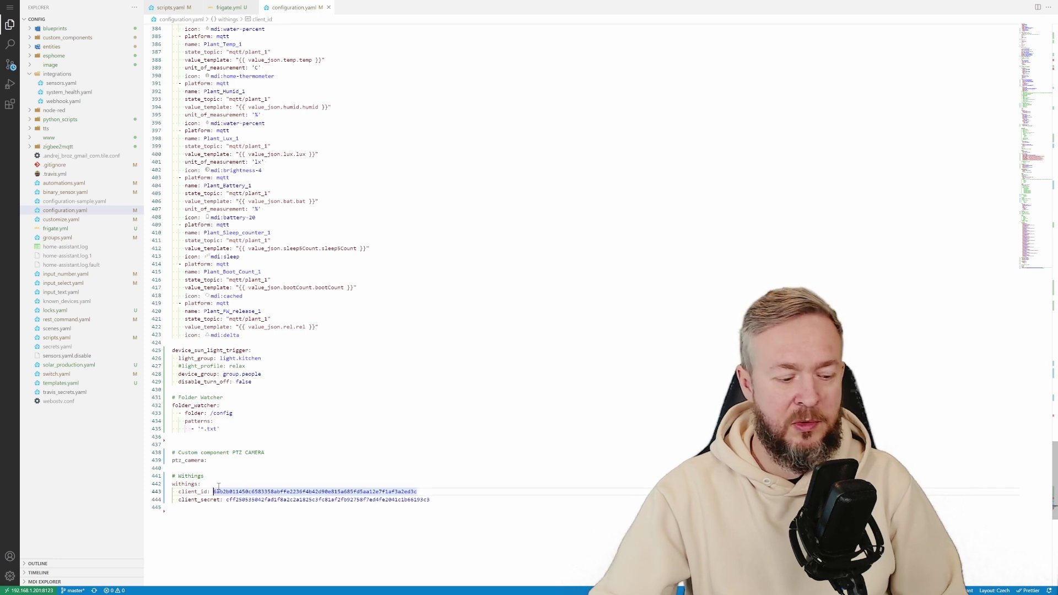
key("alt+shift")
key("Left")
type("!secret ")
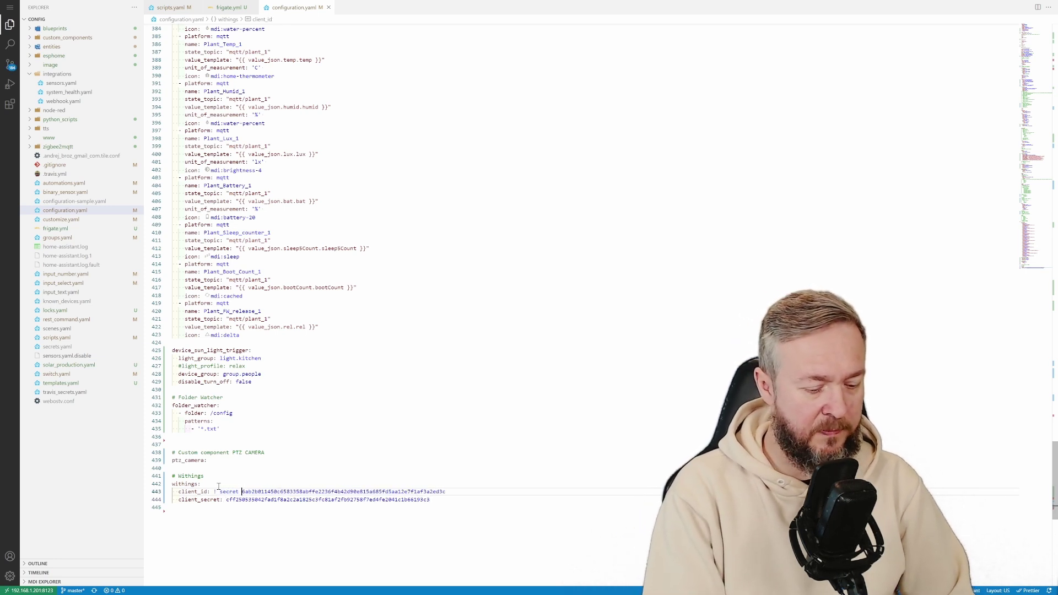
type("w_")
key("alt+shift")
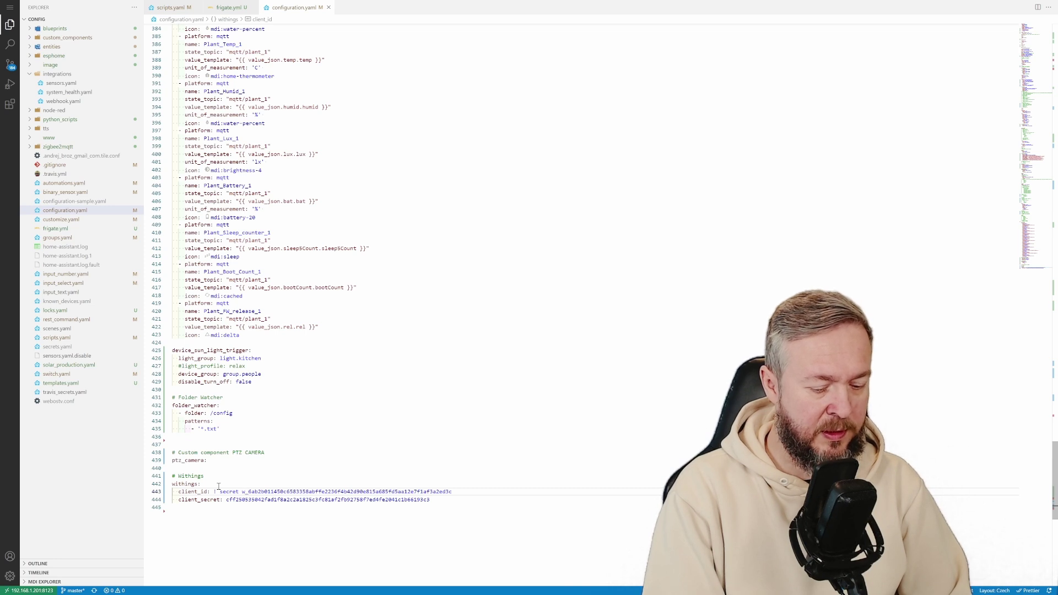
type("client:id")
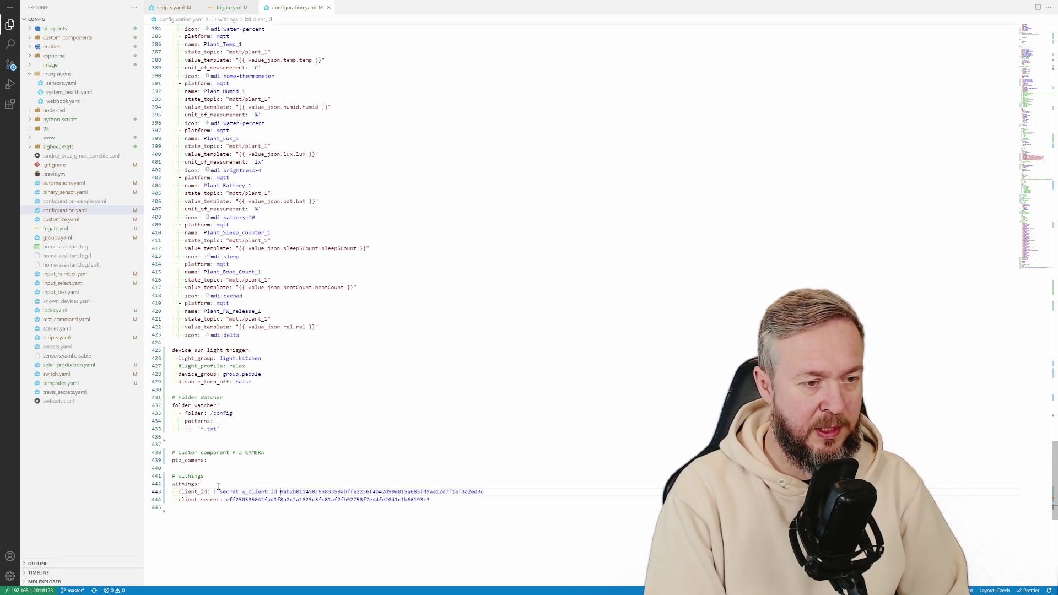
key("ctrl+Delete")
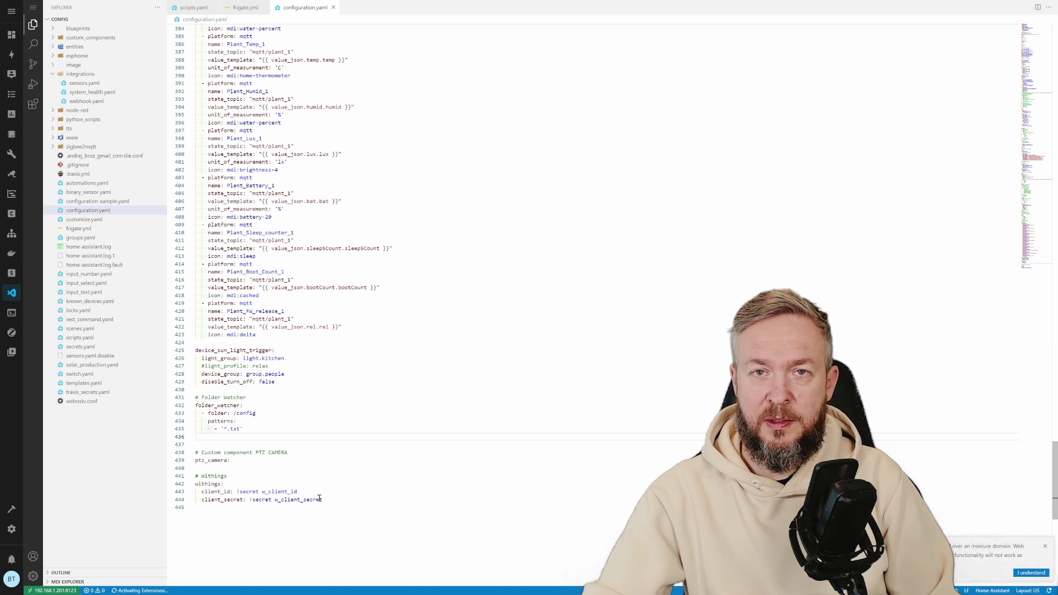
Run Check Configuration in Server Controls, then restart Home Assistant.
left_click(11, 529)
left_click(480, 369)
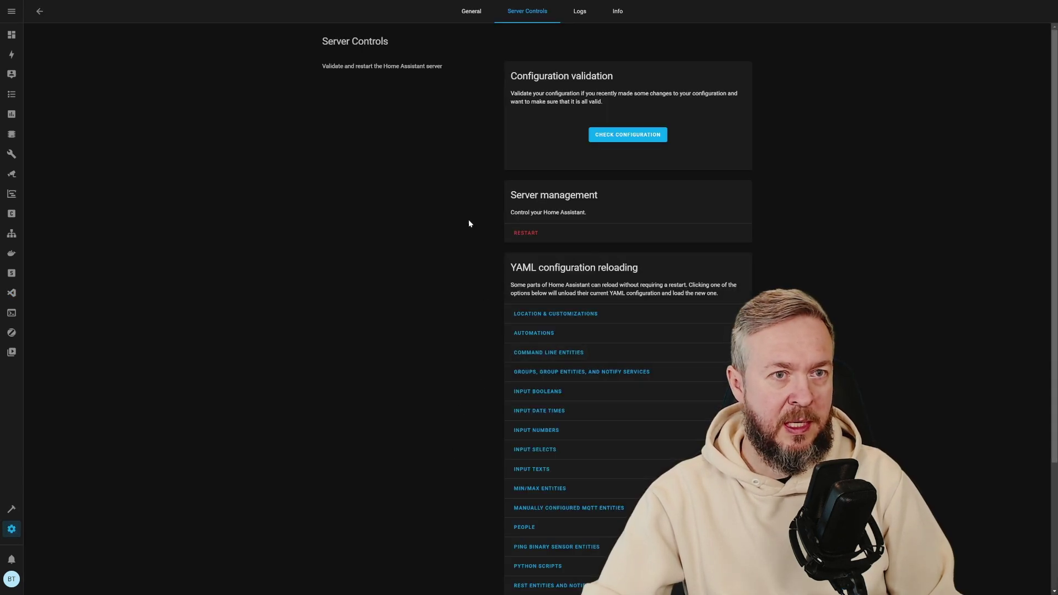
left_click(598, 134)
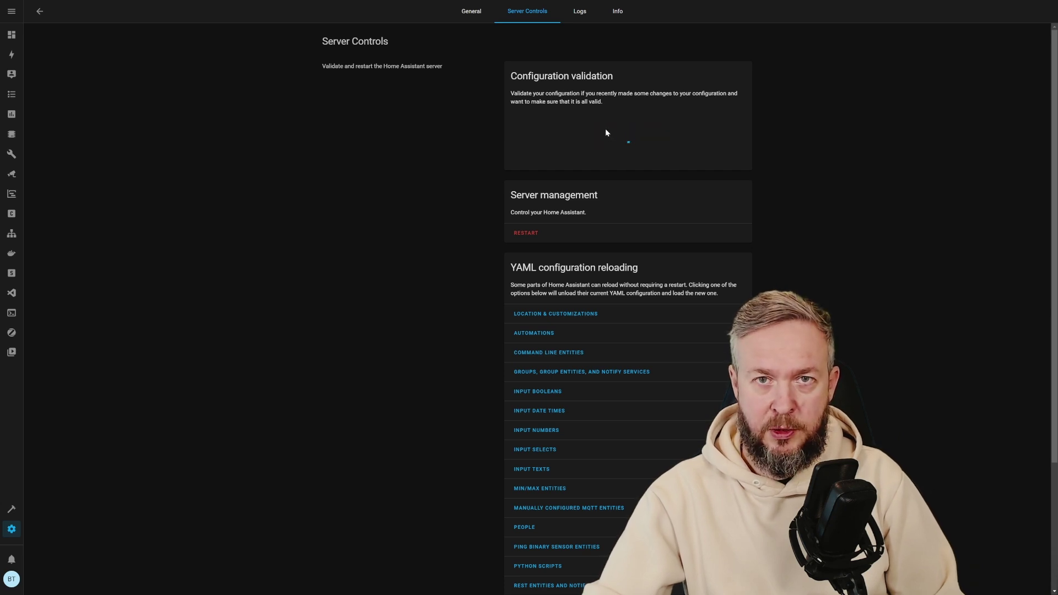
left_click(525, 232)
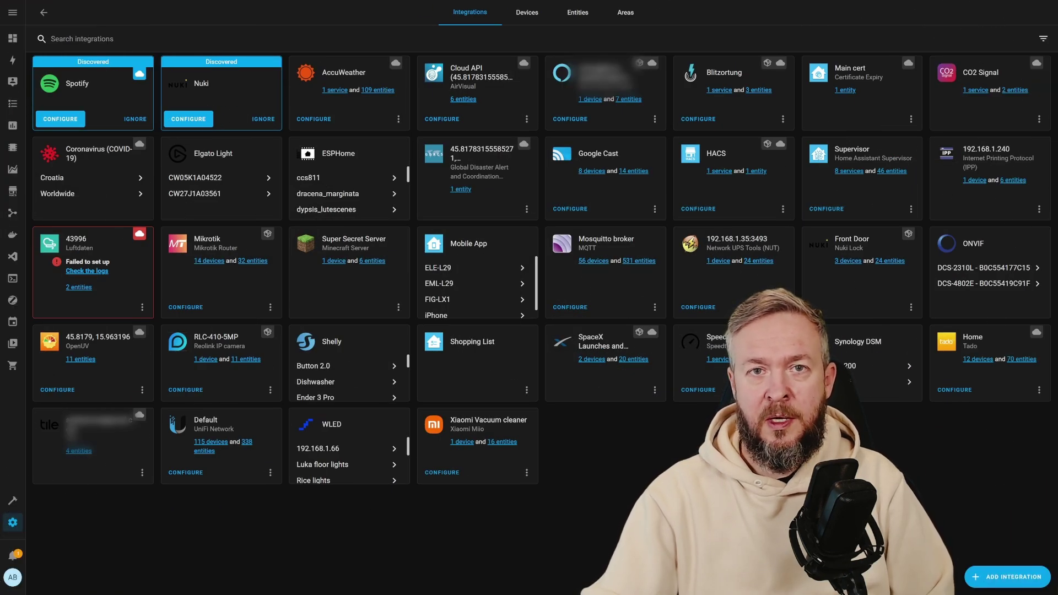
Start adding a new integration and search the list for 'wit' to find Withings.
left_click(1007, 577)
type("wi")
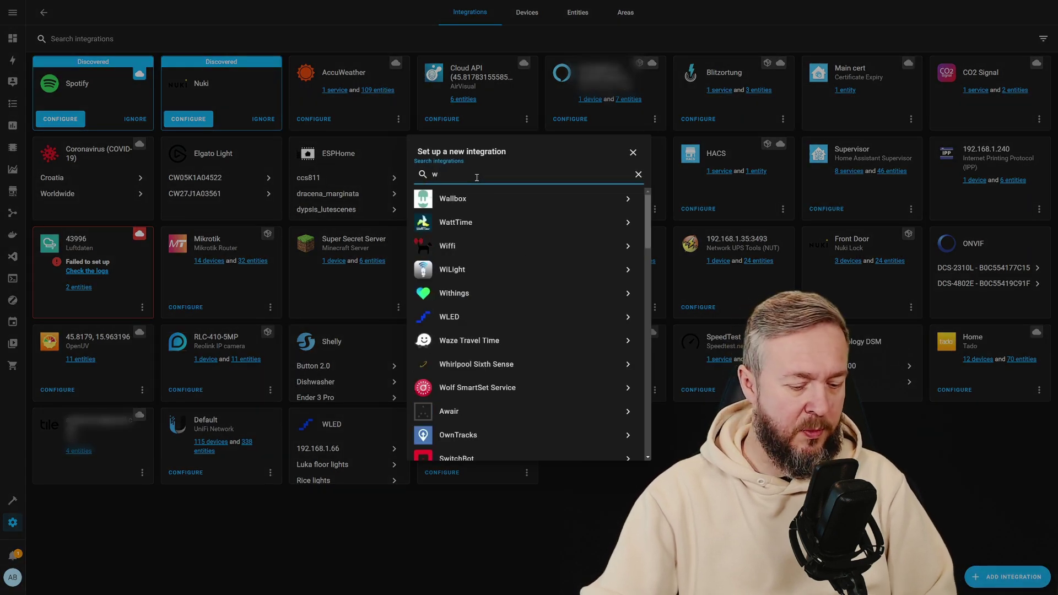
type("t")
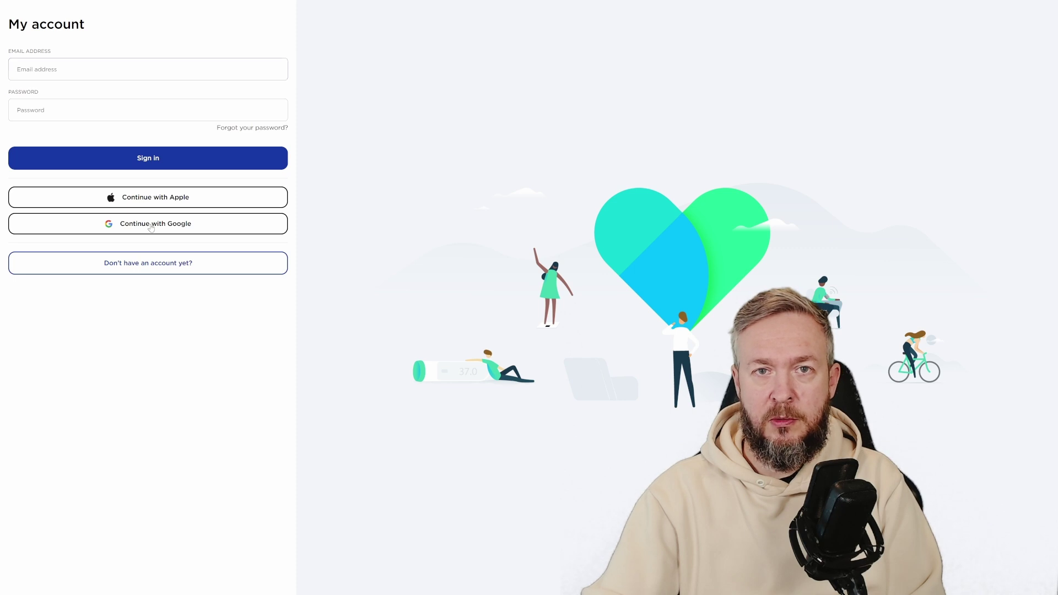
Sign in to Withings with a Google account and allow Home Assistant to access the data.
left_click(151, 226)
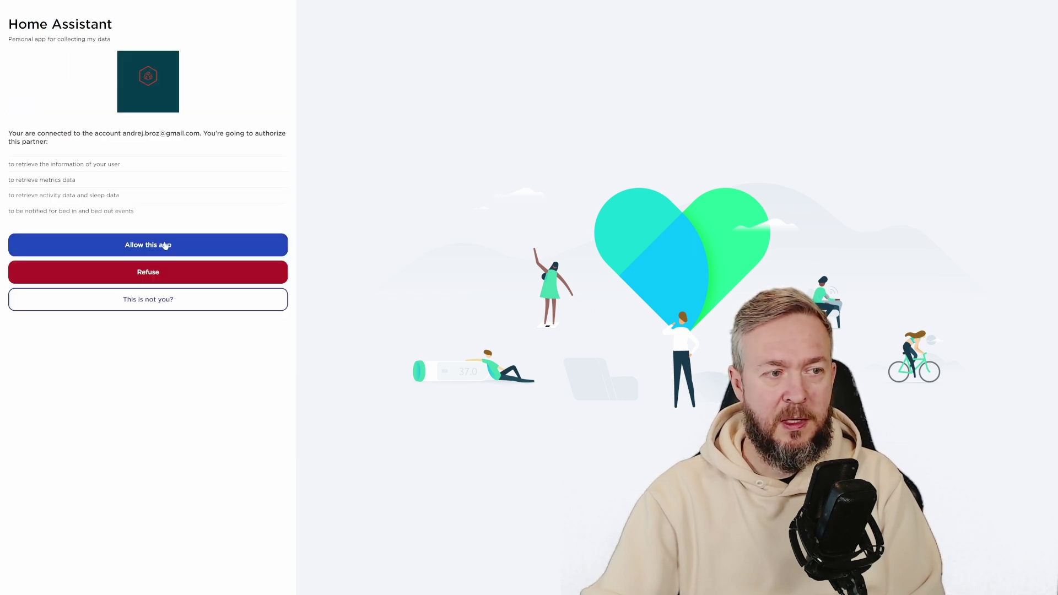
left_click(253, 237)
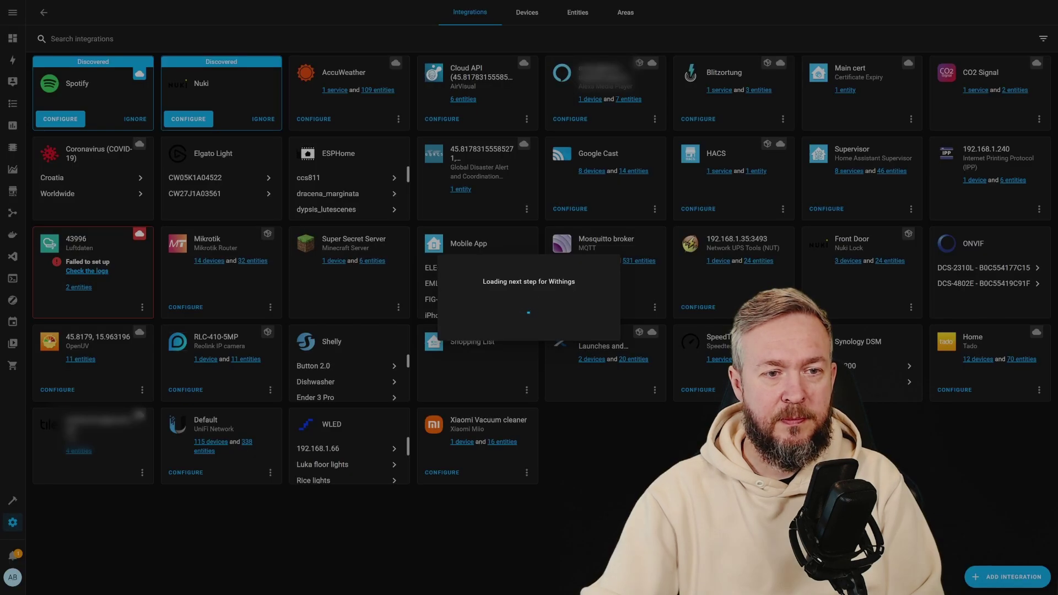
Submit the Withings user profile name, then open that profile's 34 entities list.
type("Andrej")
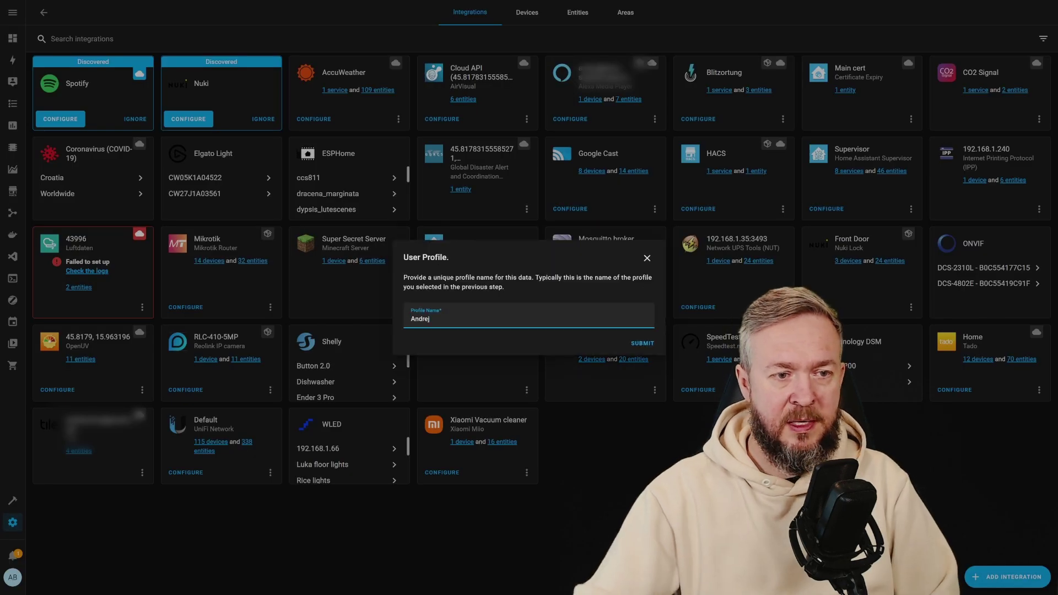
left_click(641, 343)
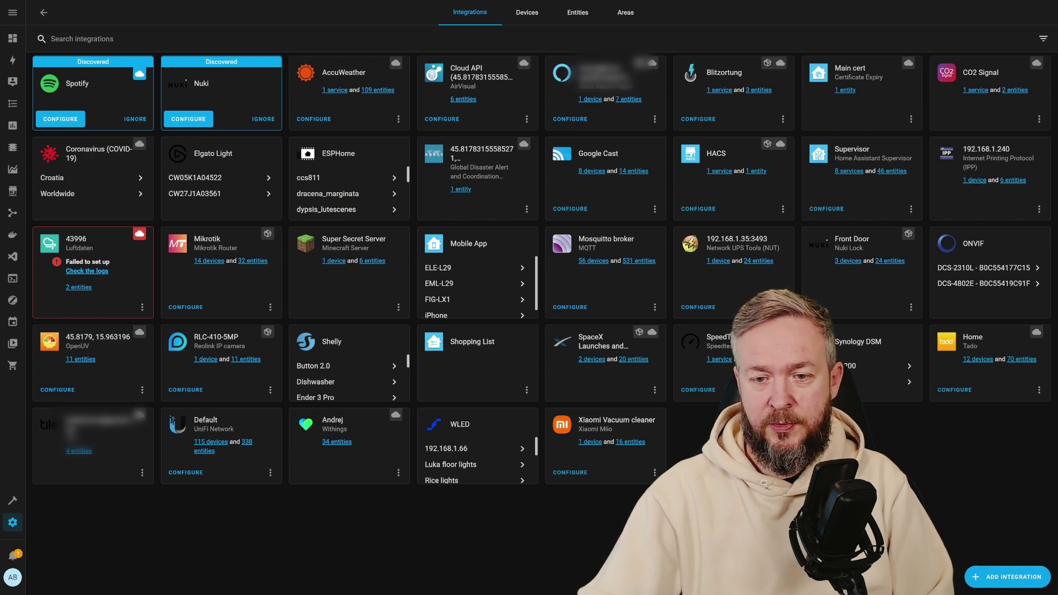
left_click(998, 579)
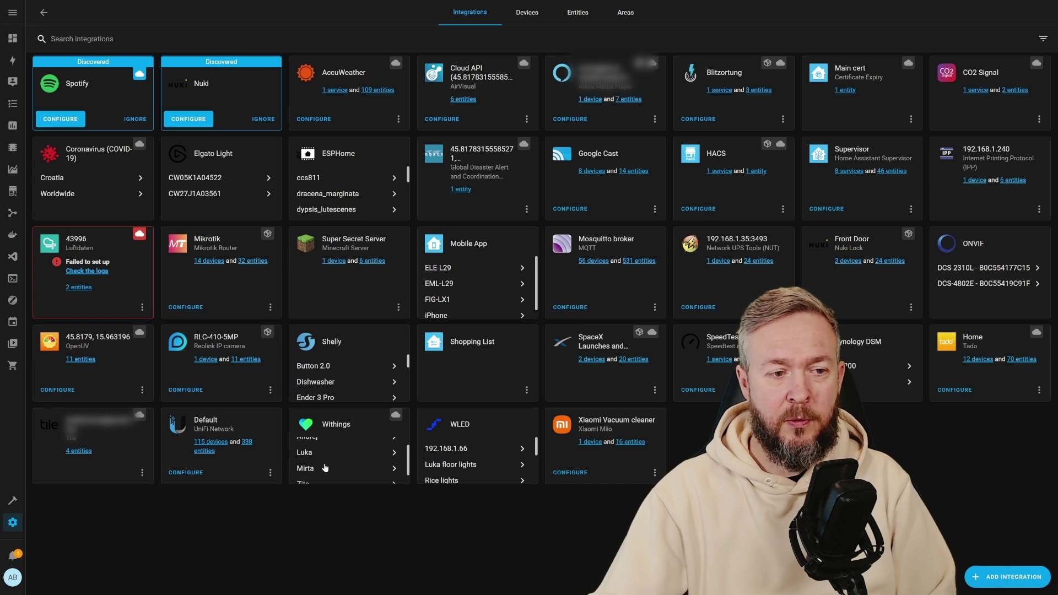
left_click(318, 449)
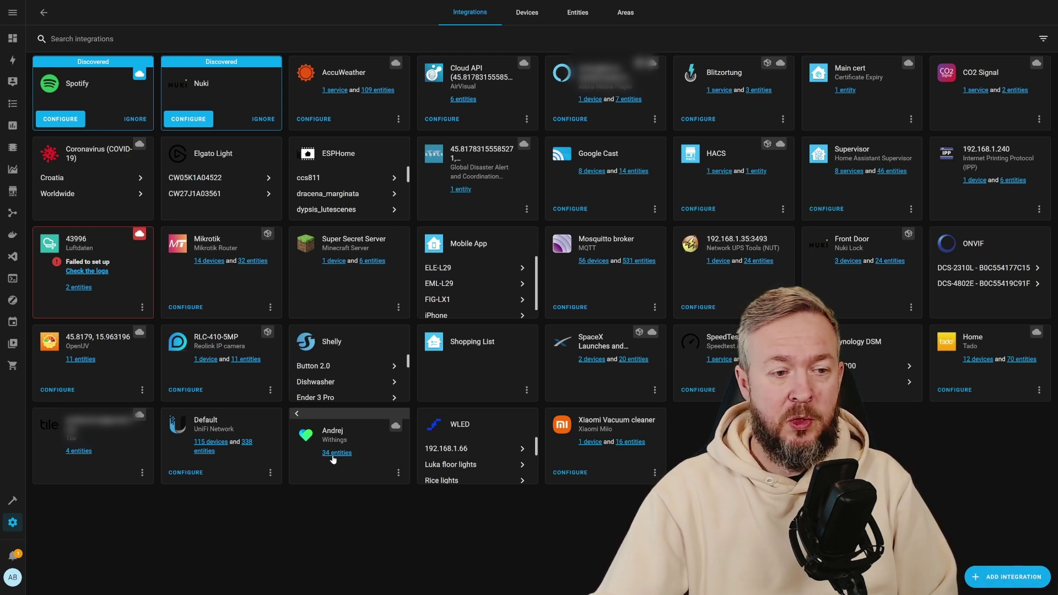
left_click(332, 453)
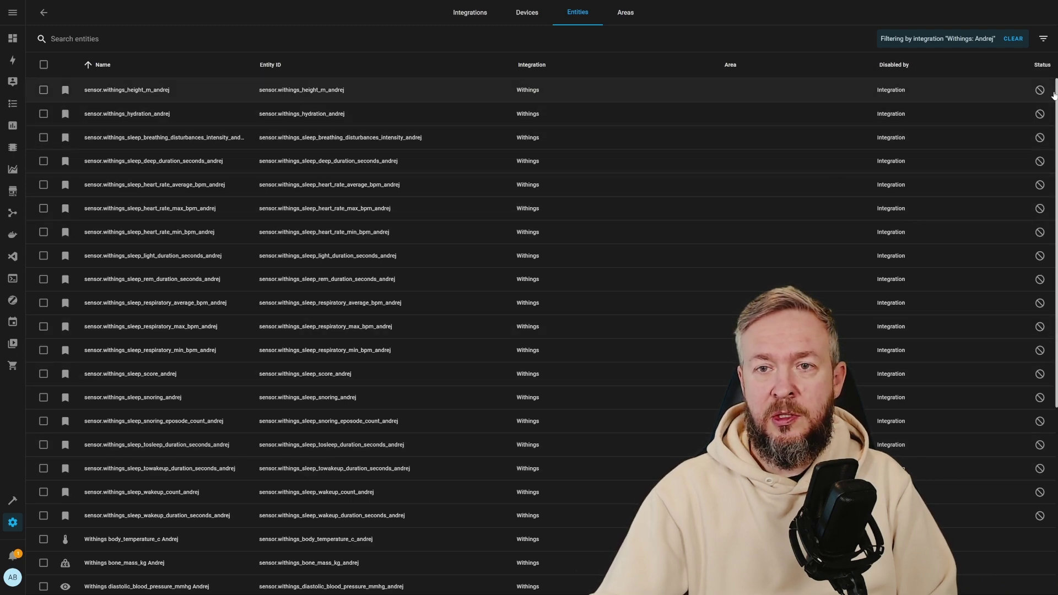
Scroll through the Withings profile's entities, then search them for 'temp'.
scroll(1028, 321, "down", 4)
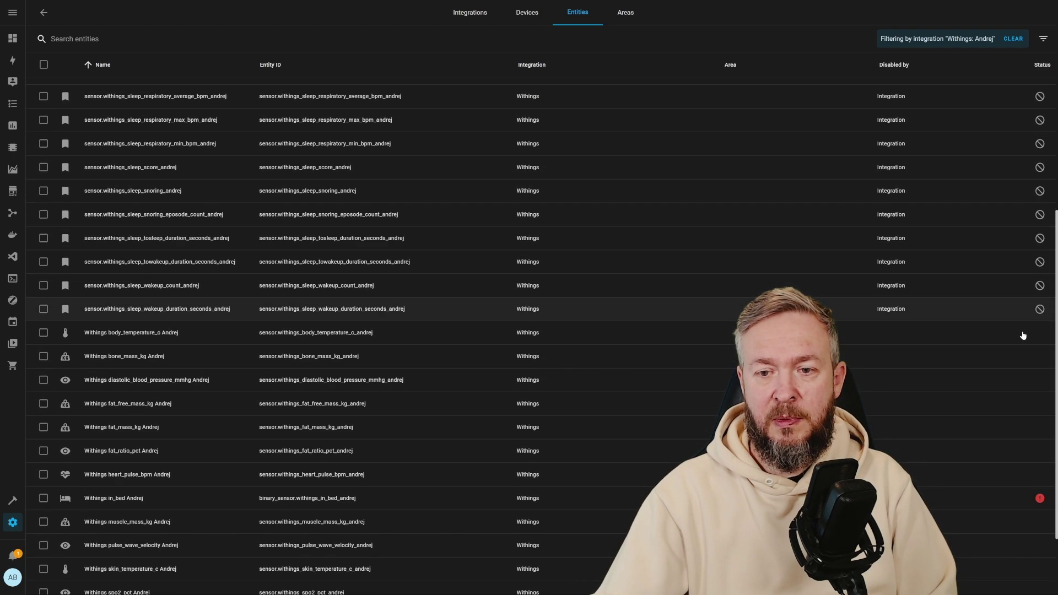
scroll(1039, 507, "up", 1)
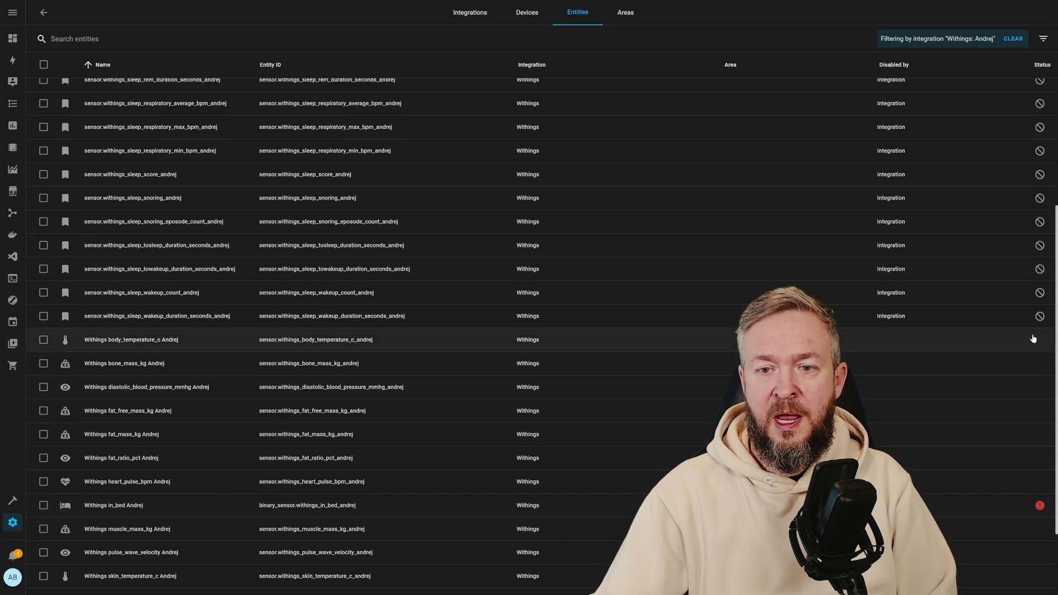
scroll(1023, 392, "down", 2)
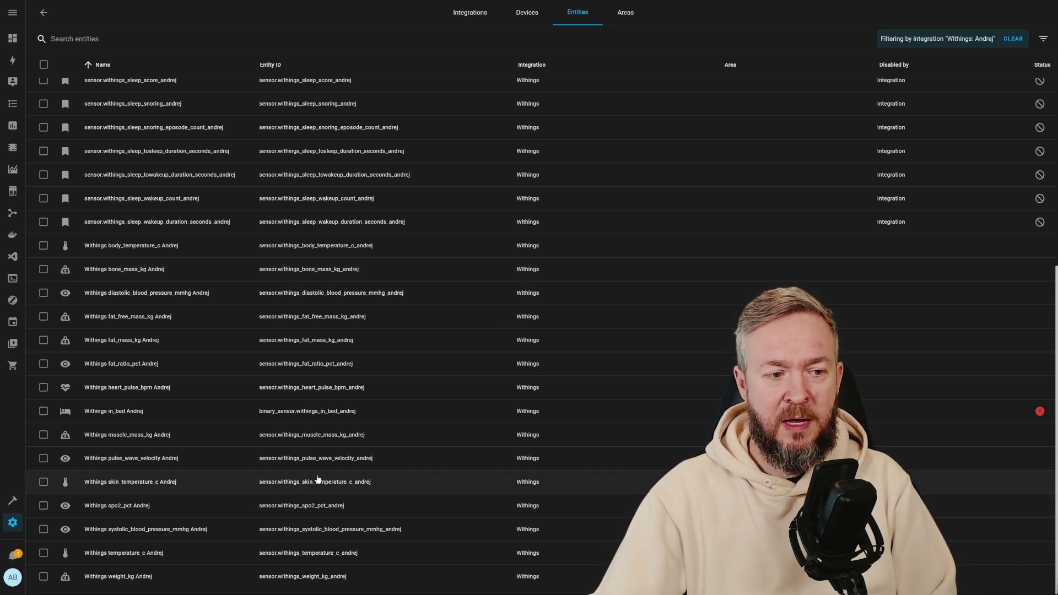
scroll(317, 479, "up", 10)
left_click(184, 49)
type("temp")
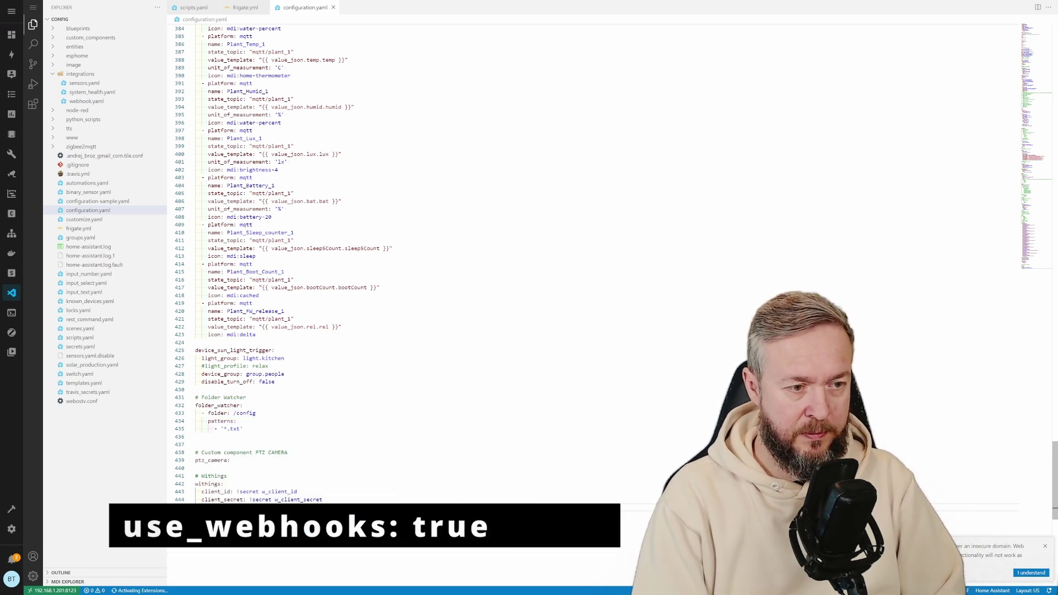
Add 'use_webhooks: true' under client_secret in the withings section of configuration.yaml.
type("true")
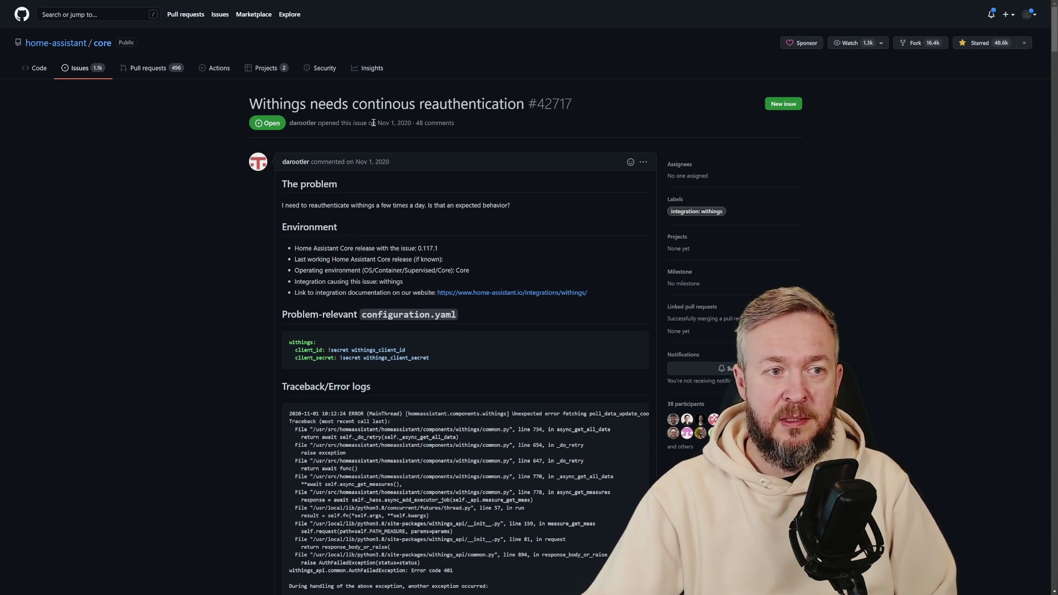
Highlight issue #42717's Nov 1, 2020 opening date, then clear the selection.
left_click_drag(376, 122, 411, 121)
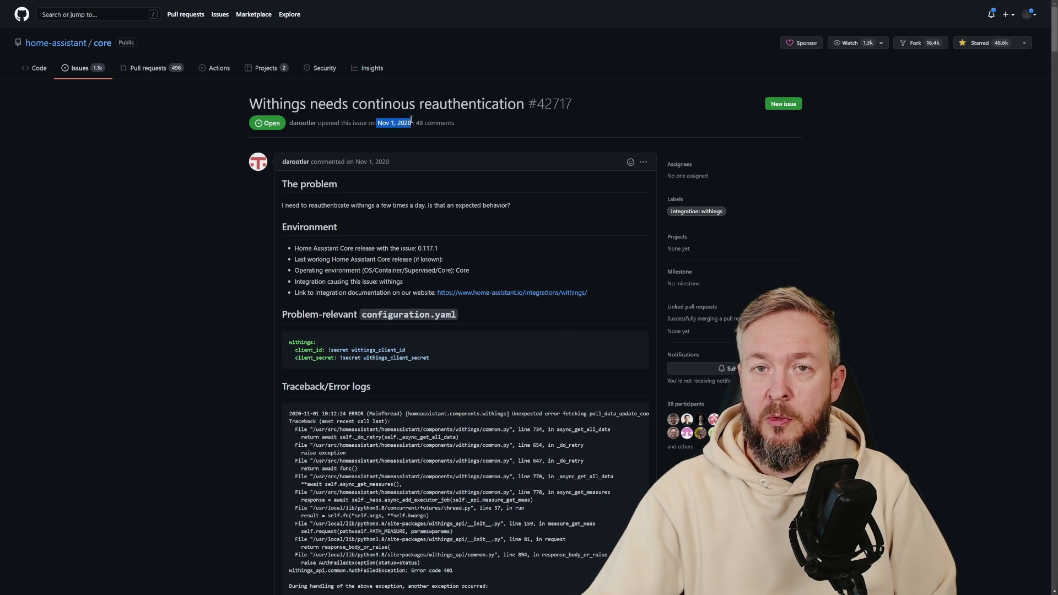
left_click(429, 415)
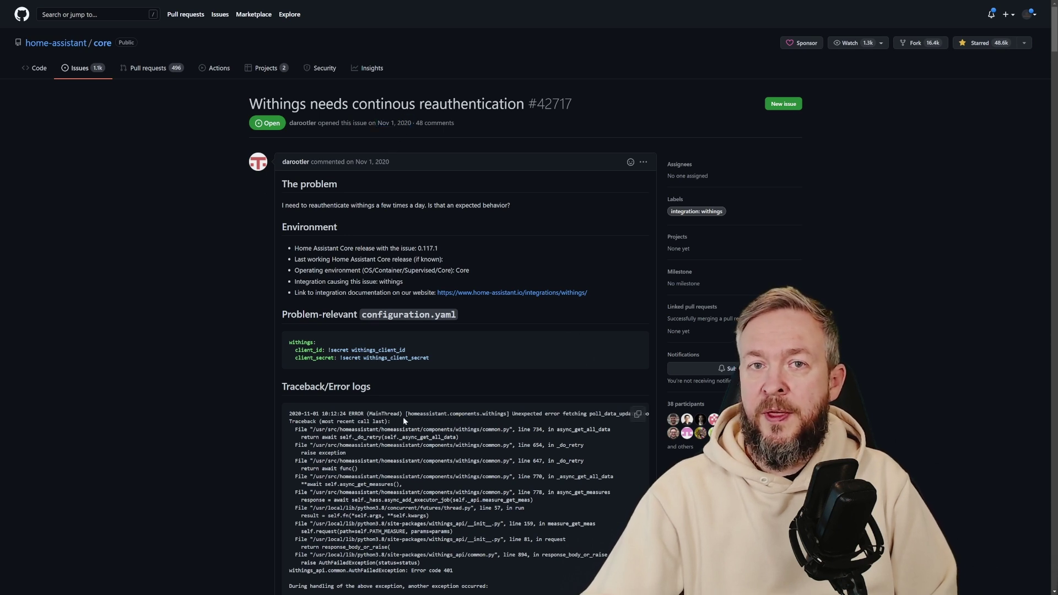